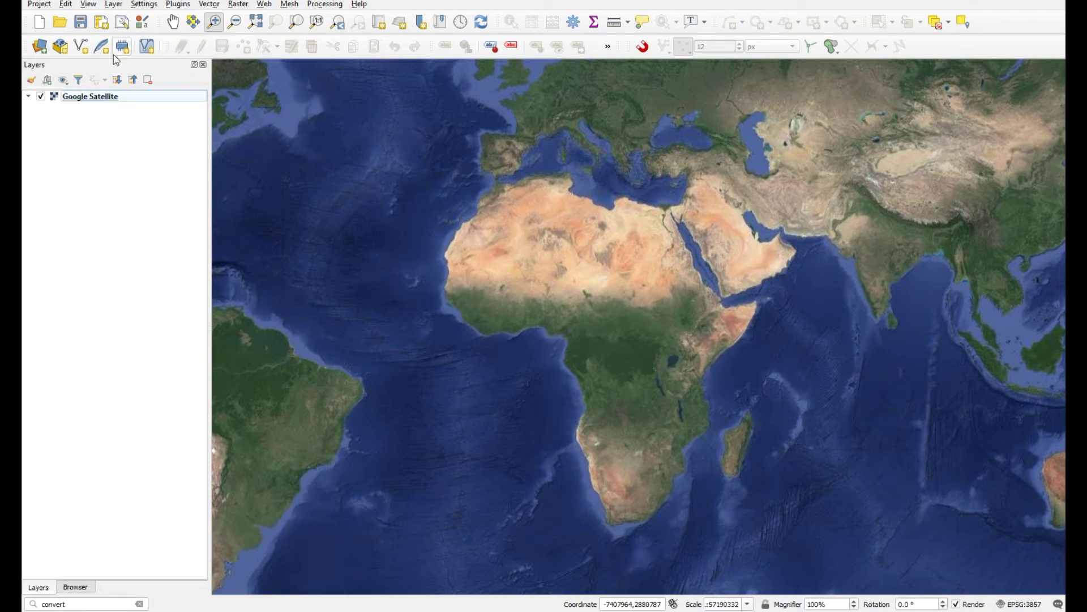
Browse the GML folder for a vector dataset and list the available file types.
click(41, 47)
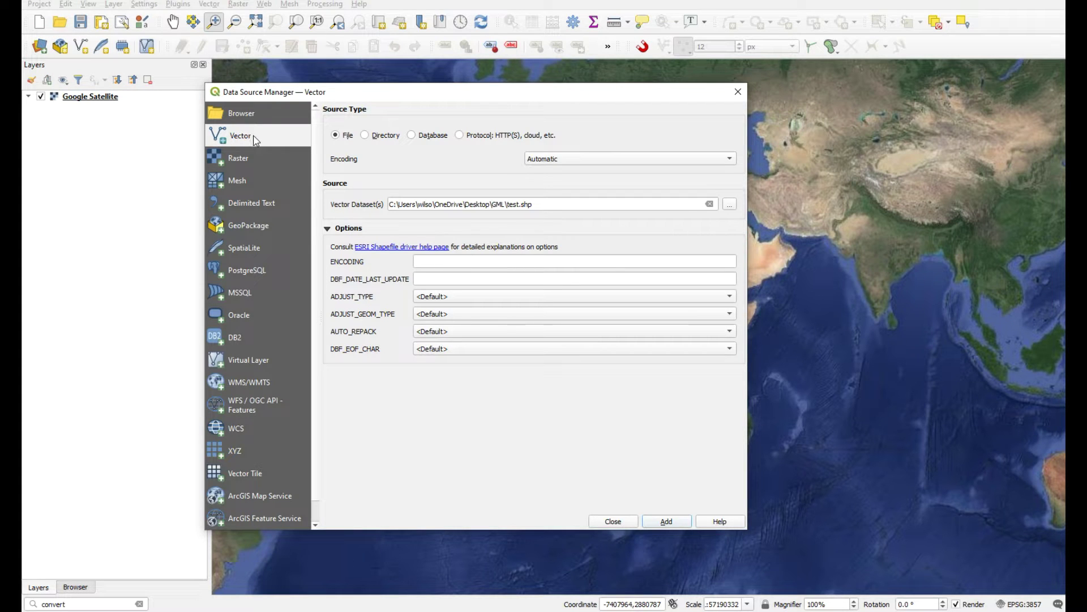
click(731, 208)
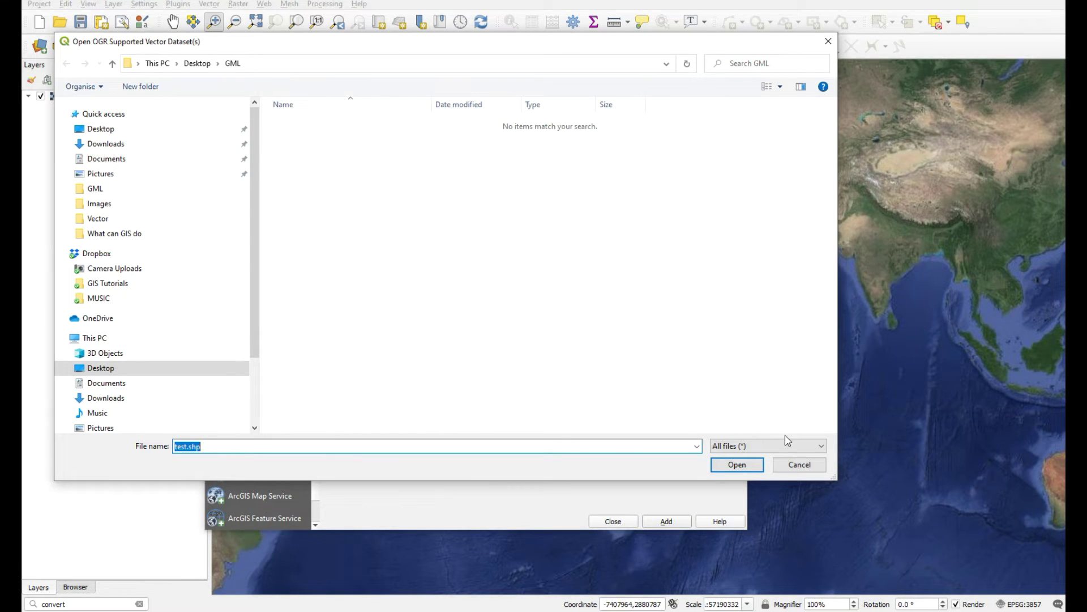
click(788, 442)
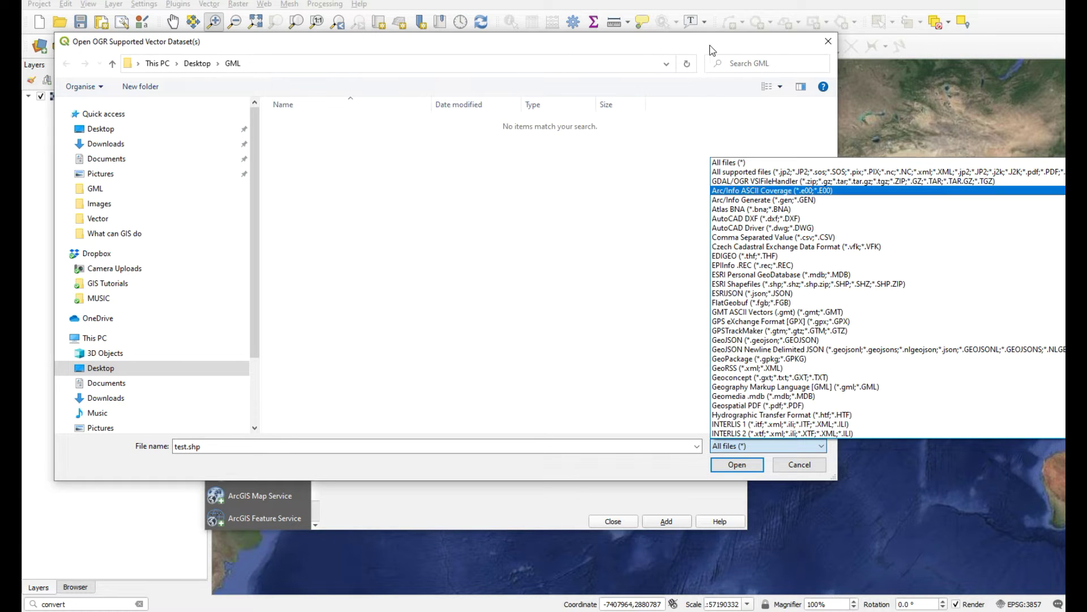
Close the empty file browser and Data Source Manager, then return to the Cyprus EEZ page in Firefox.
click(829, 44)
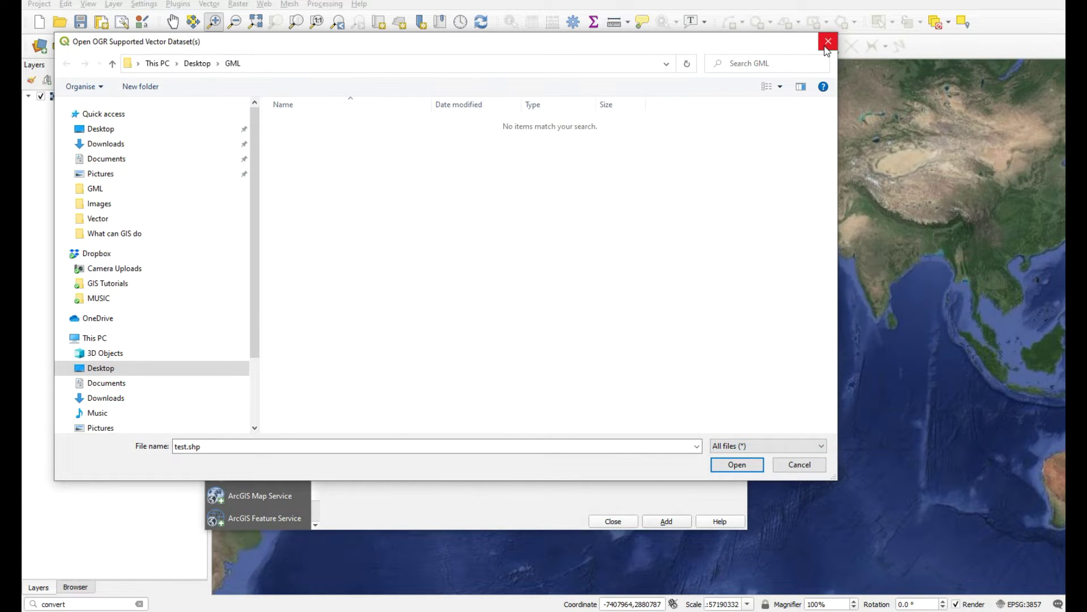
click(829, 42)
click(738, 91)
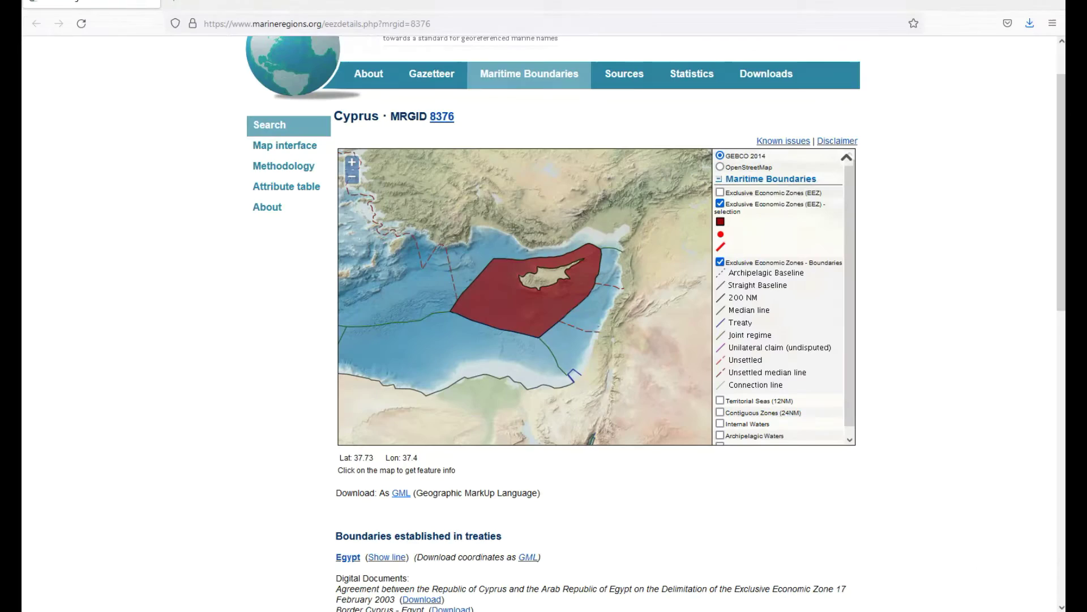
click(402, 558)
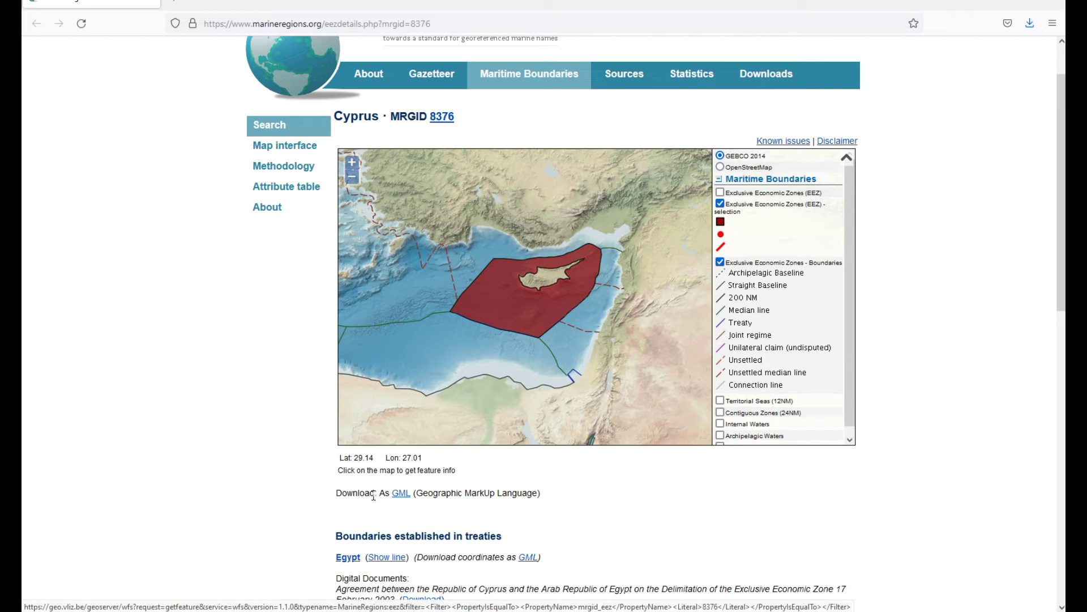
Save the GML link's data as feature.gml in place of the geoserver file name, then view the GML folder.
right_click(402, 498)
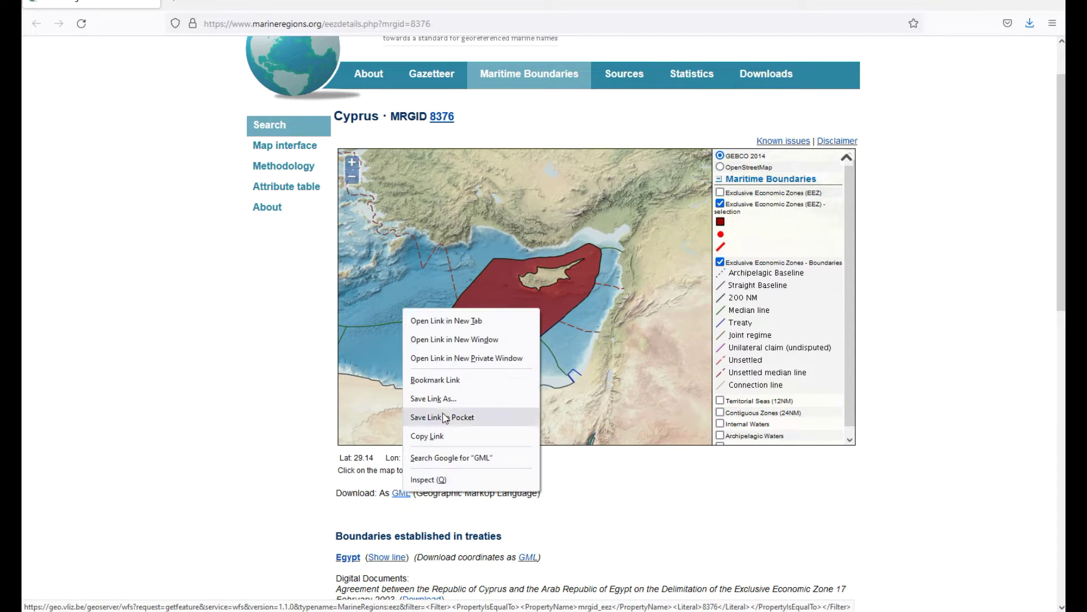
click(468, 402)
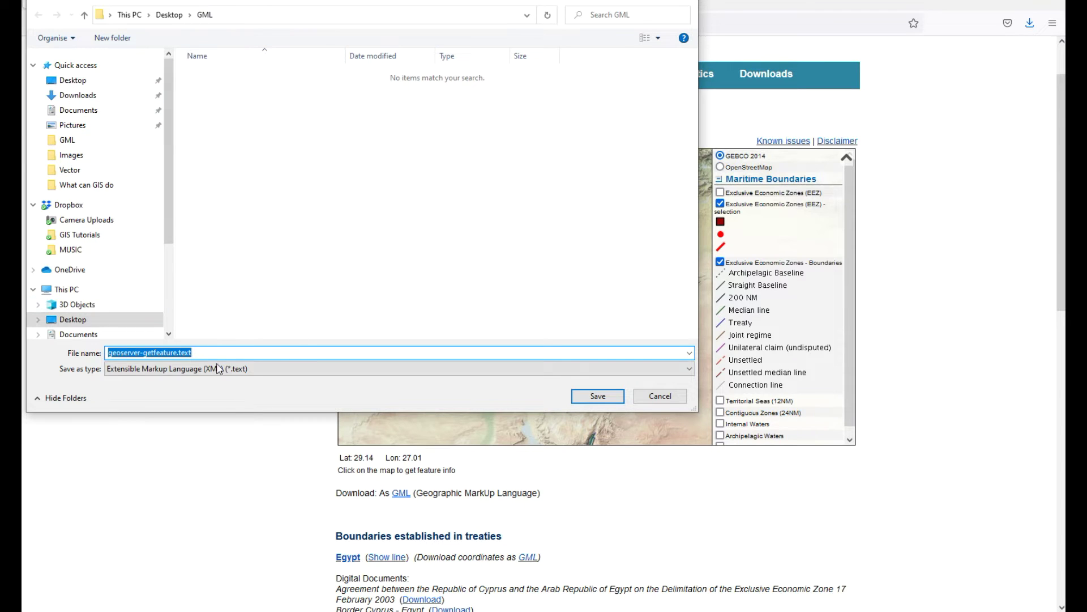
click(201, 352)
drag(205, 352, 179, 353)
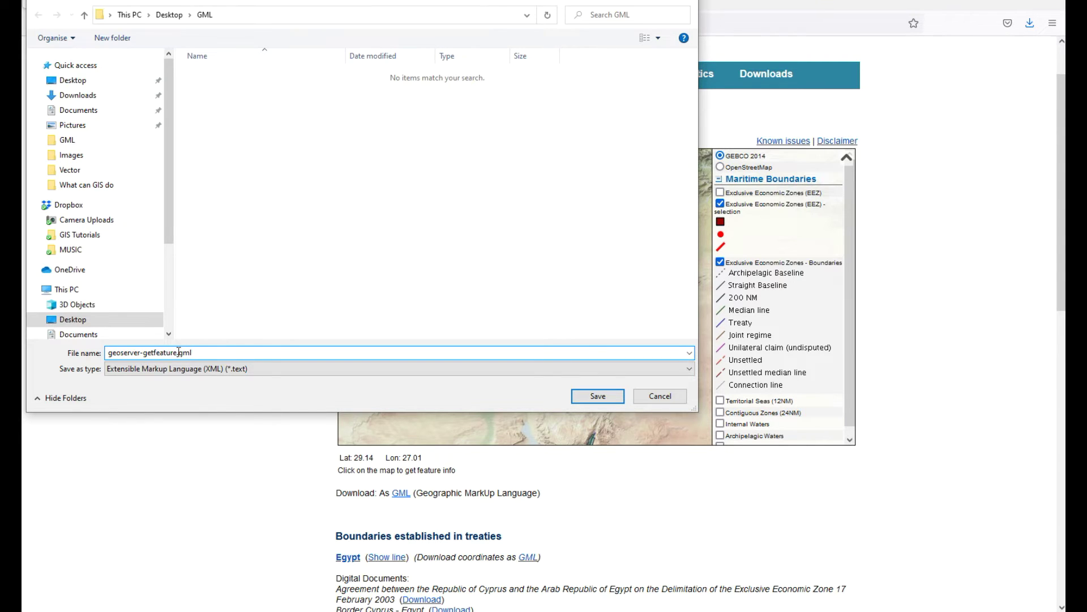
drag(178, 353, 103, 353)
text(f)
click(597, 396)
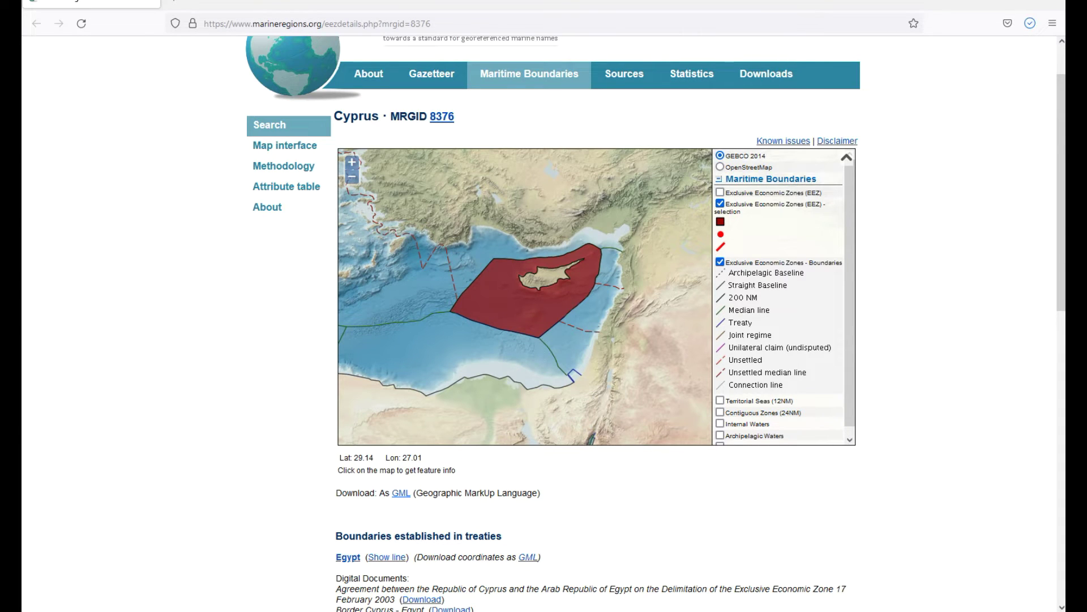
mouse_move(158, 610)
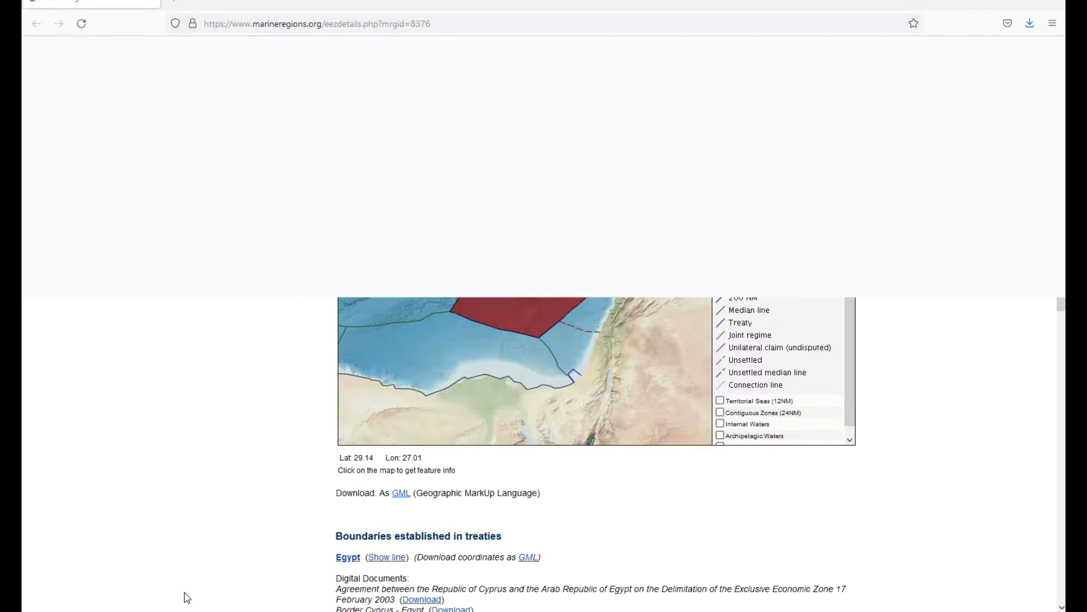
click(181, 596)
Select feature.gml.text and open its context menu.
click(264, 66)
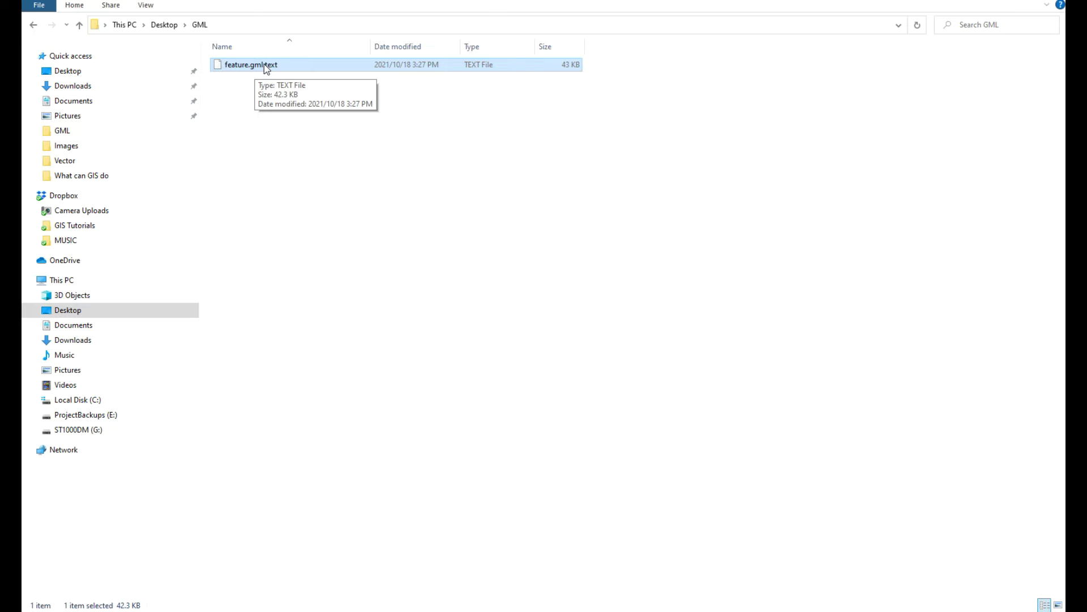
right_click(264, 65)
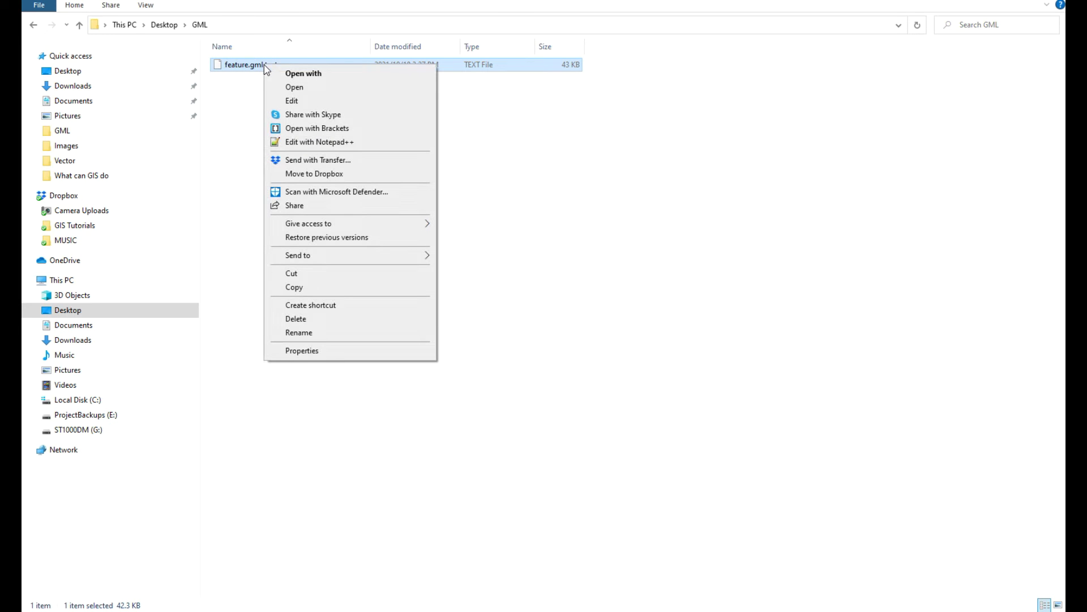
View feature.gml.text's single-line XML in Notepad++, then close that document.
click(337, 142)
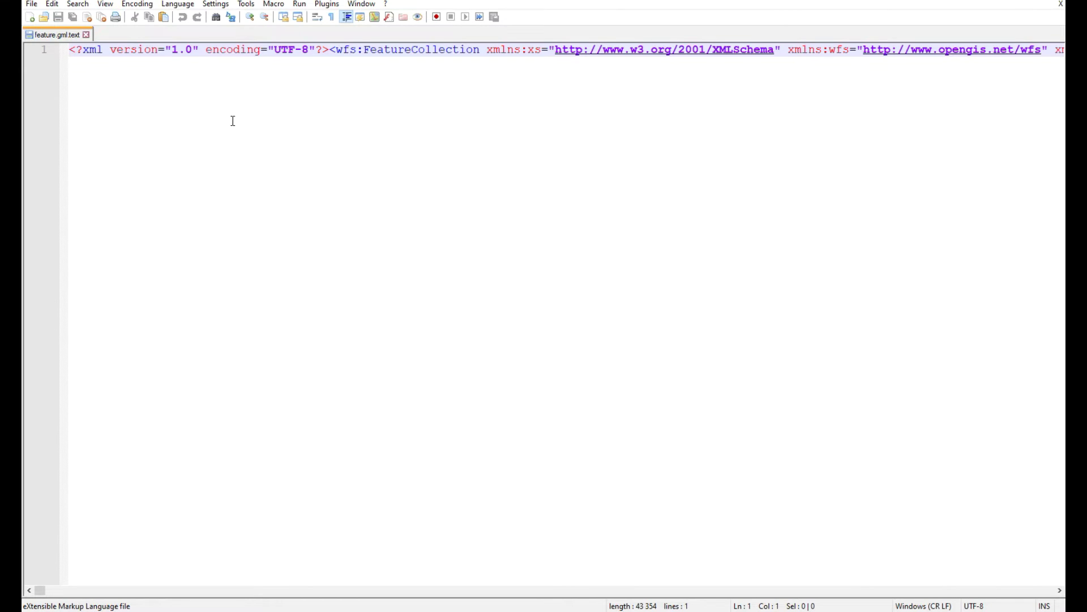
mouse_move(39, 590)
mouse_down()
mouse_move(1031, 594)
mouse_move(39, 590)
mouse_up()
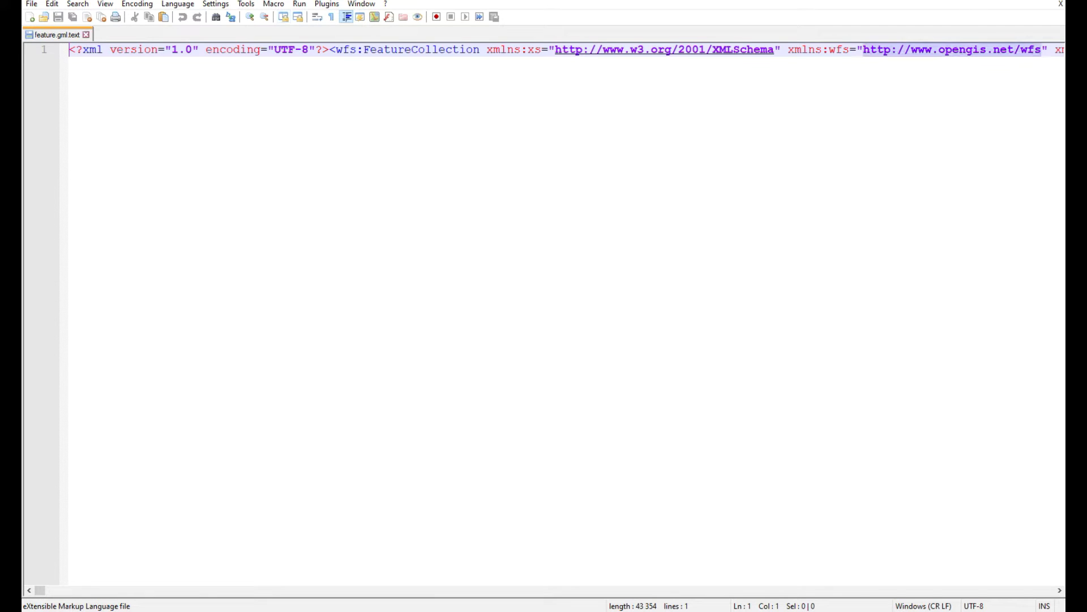
click(1062, 5)
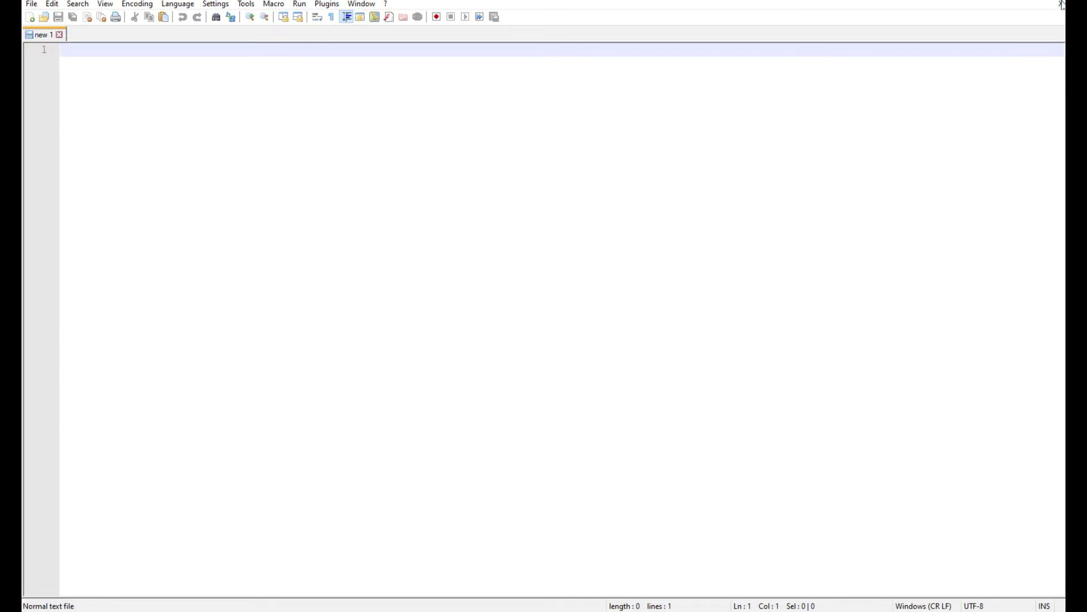
Close Notepad++, rename feature.gml.text to feature.gml accepting the extension change, and return to QGIS.
click(1060, 3)
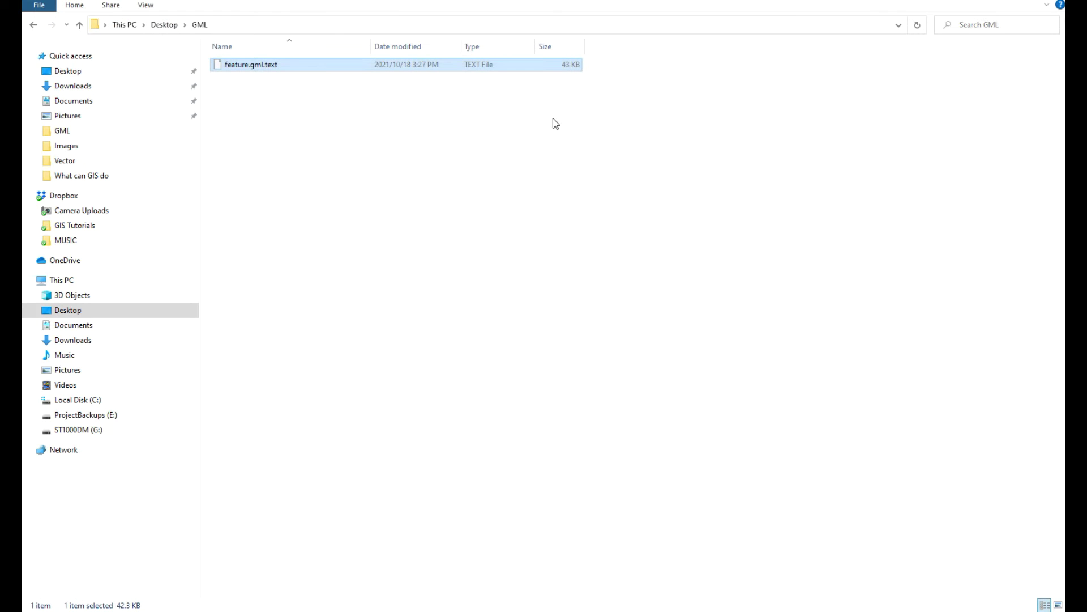
right_click(275, 66)
click(340, 331)
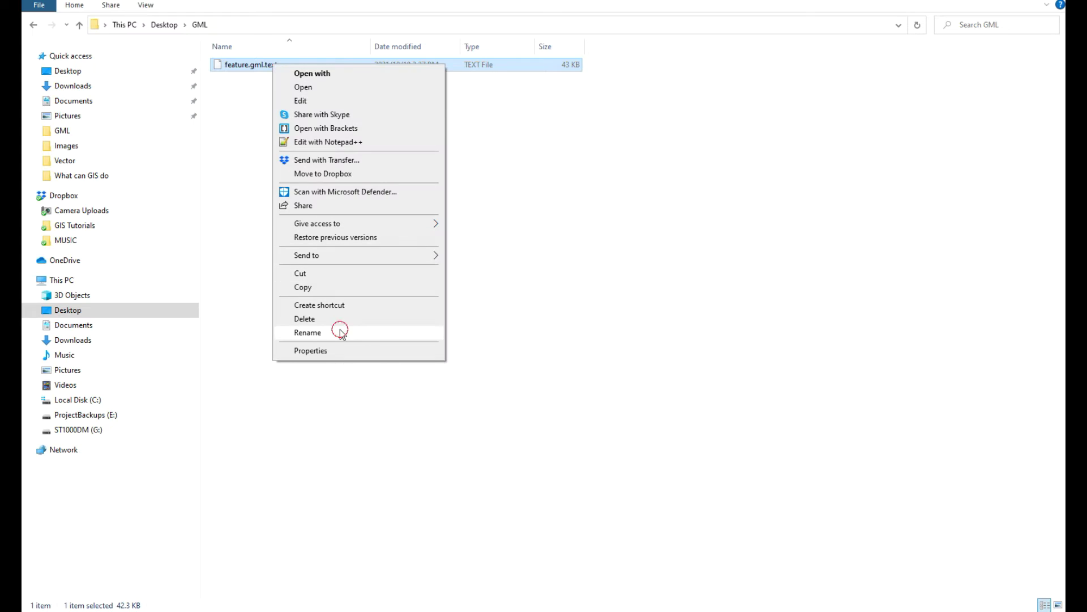
drag(264, 67, 343, 80)
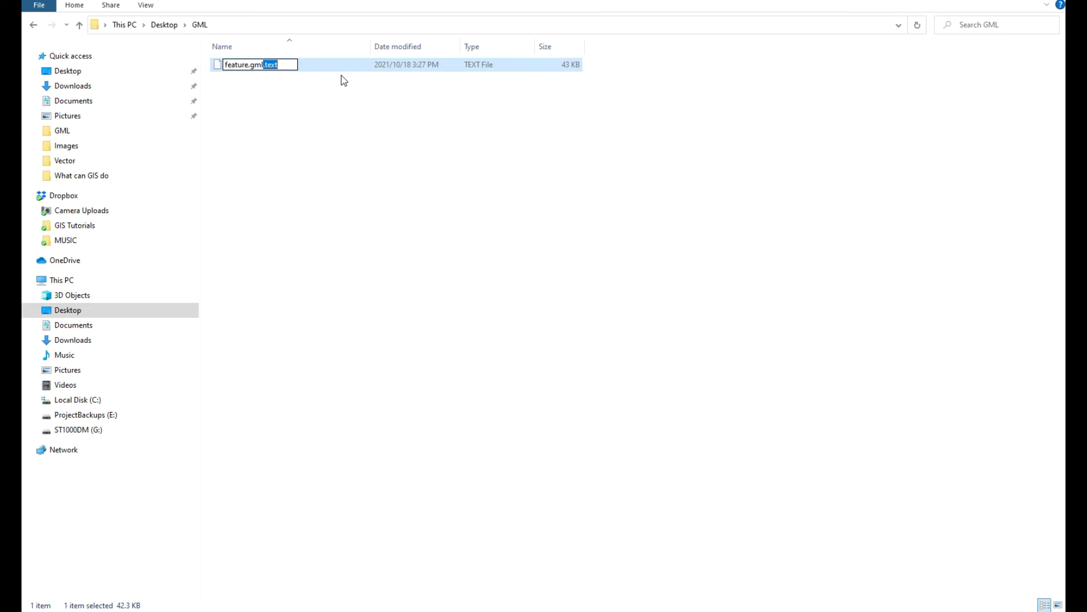
key(Delete)
key(Return)
click(599, 309)
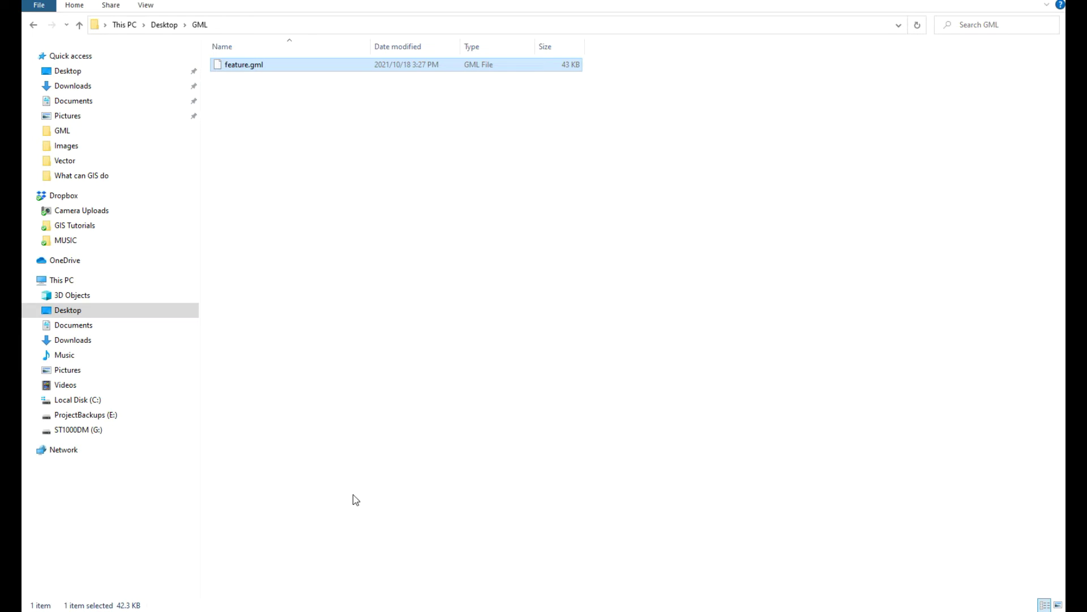
key(alt+Tab)
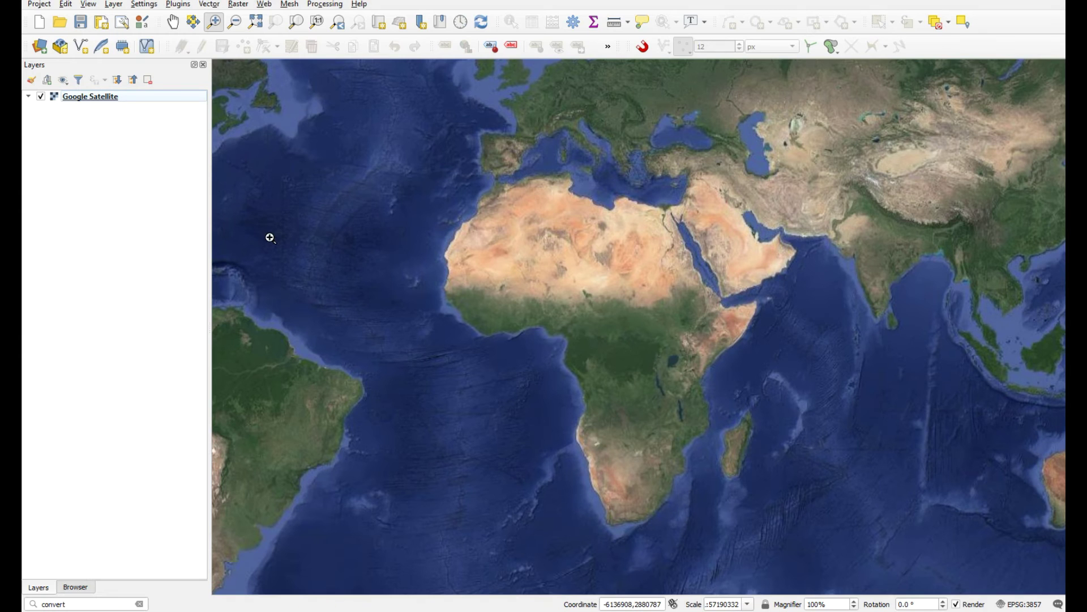
Add feature.gml from the GML folder to the map as a vector layer.
click(45, 53)
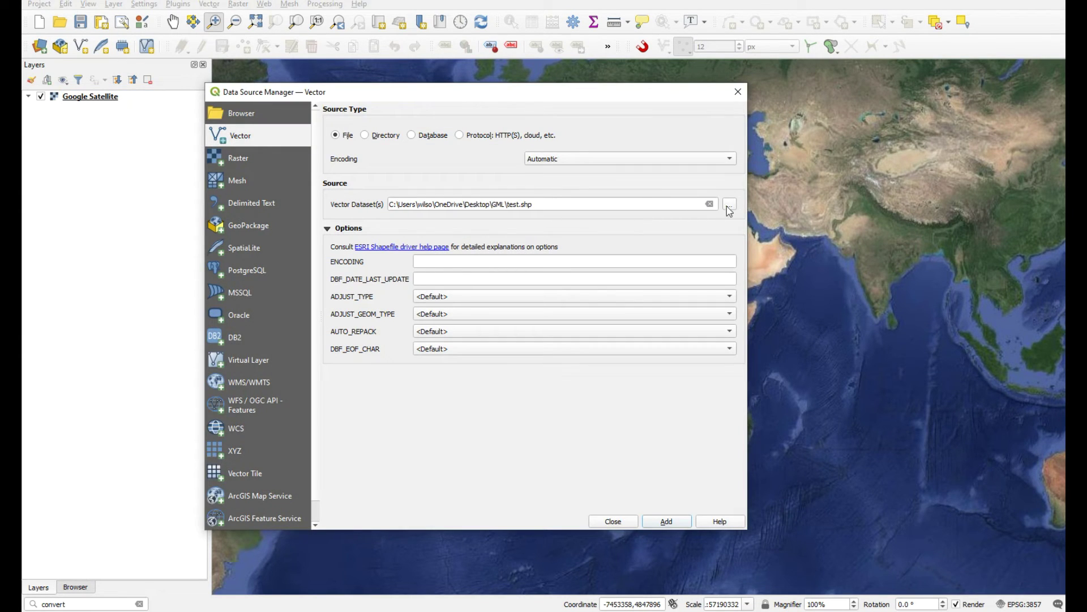
click(730, 207)
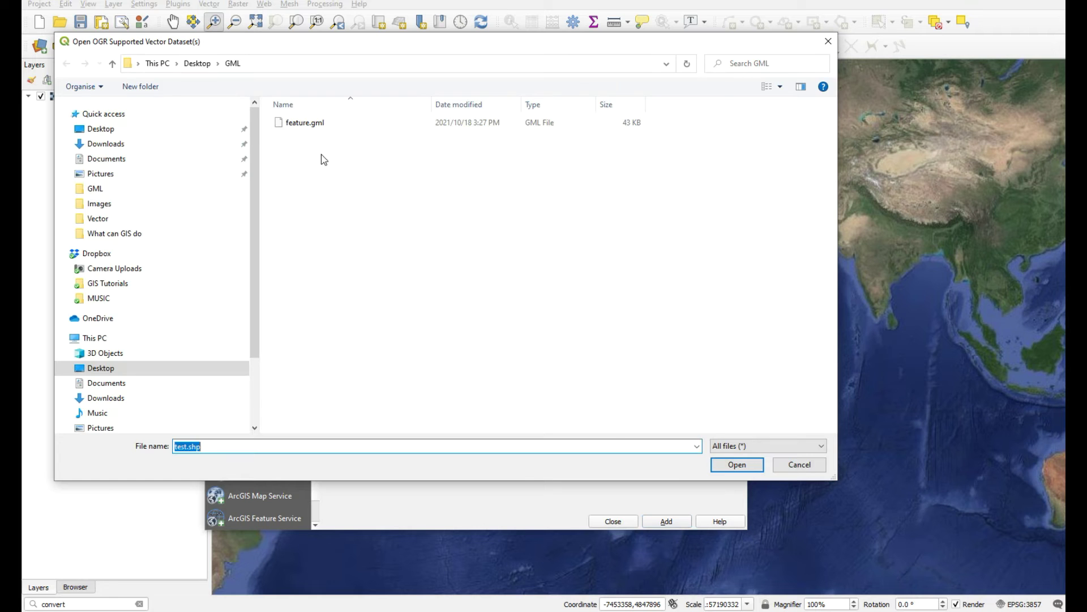
click(311, 124)
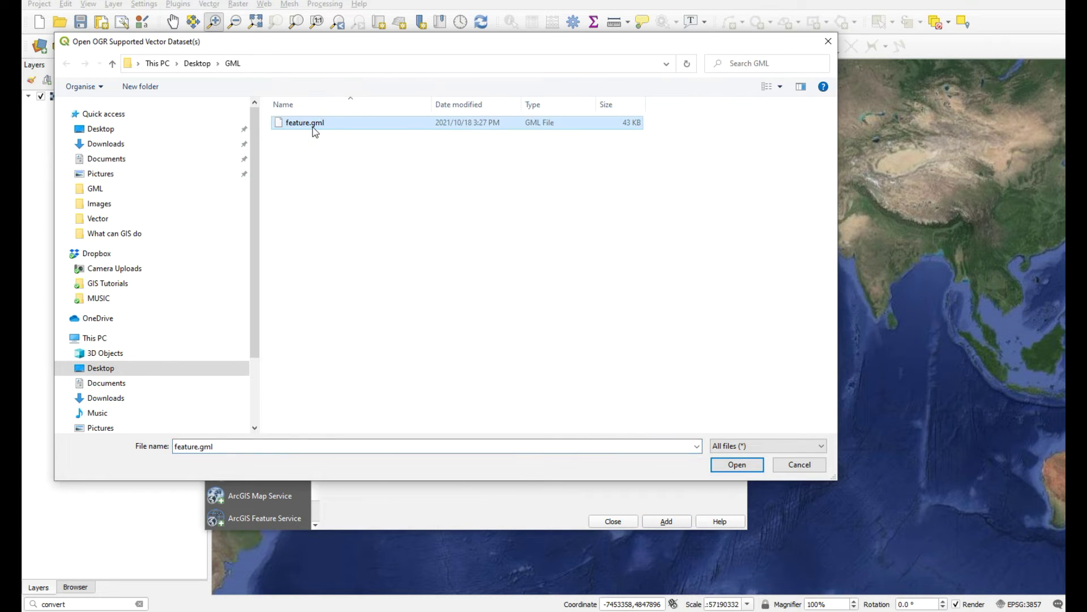
click(737, 465)
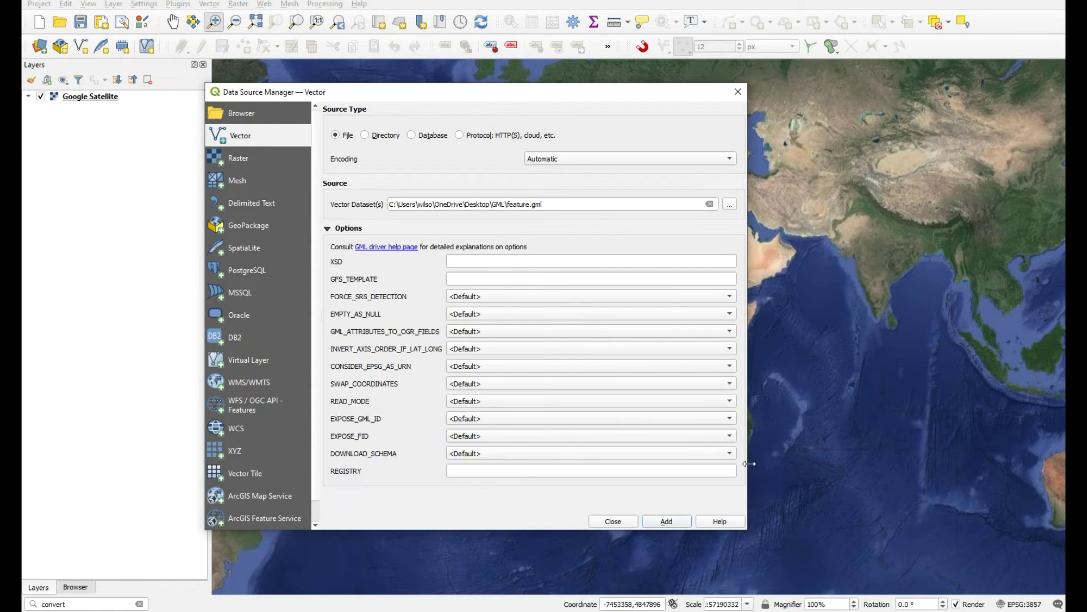
click(673, 523)
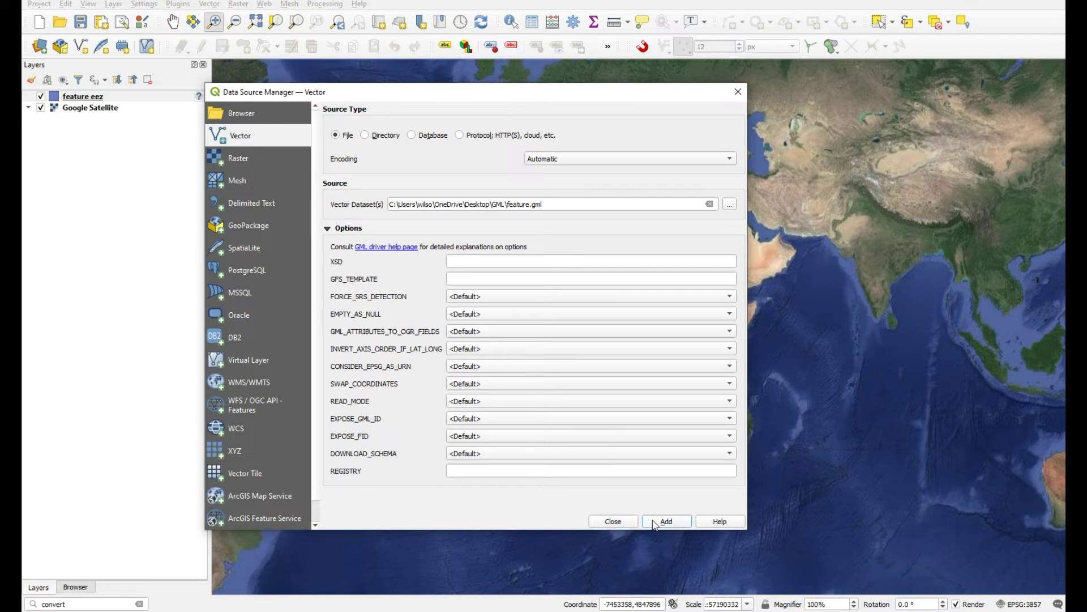
click(614, 521)
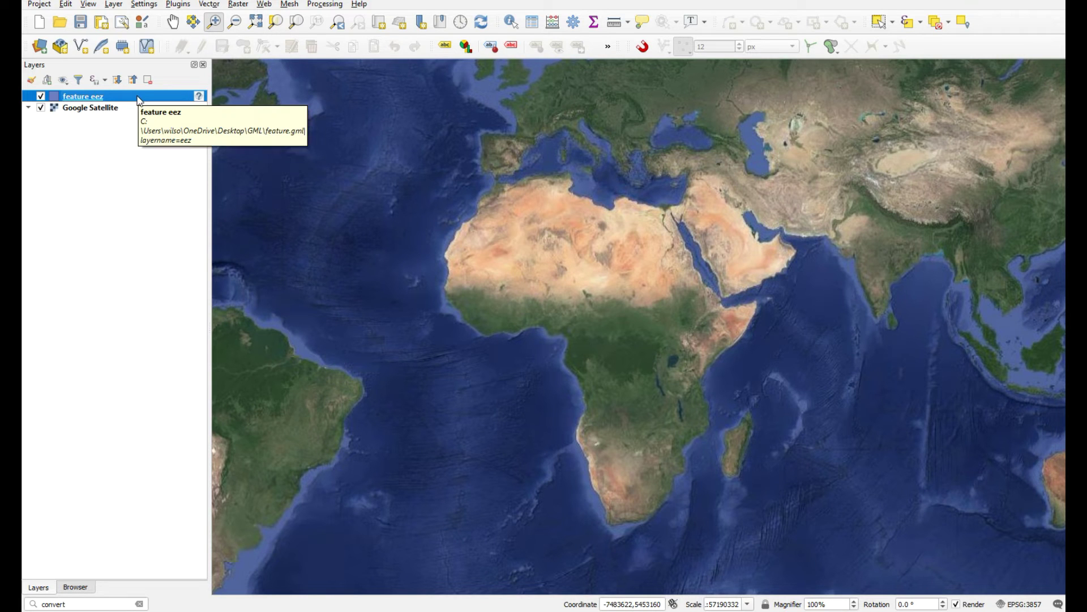
Zoom to the feature eez layer, zoom out, and select Google Satellite before viewing the project CRS.
right_click(113, 97)
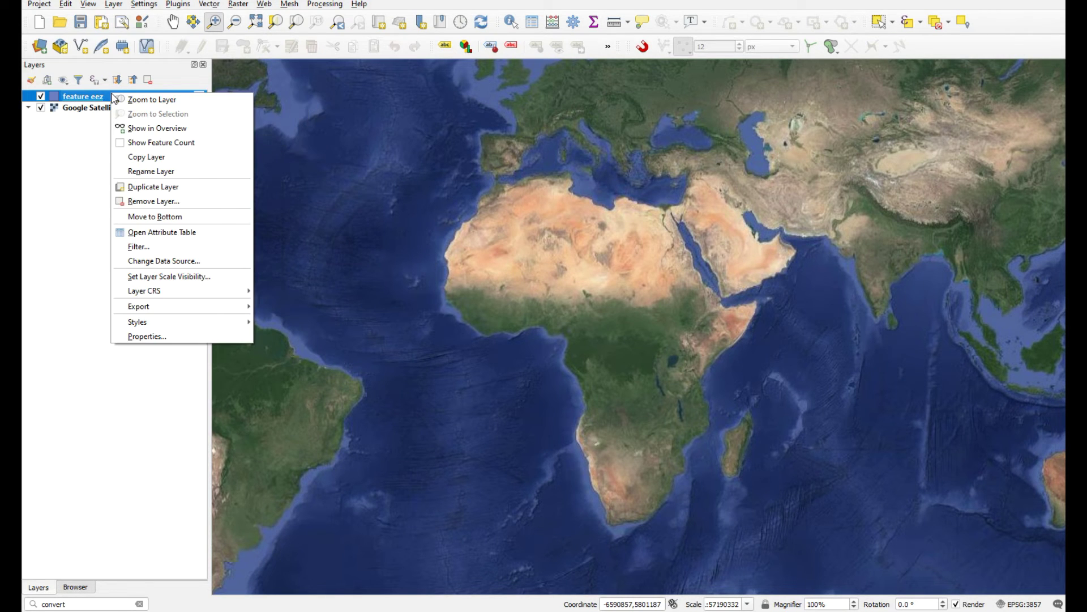
click(152, 101)
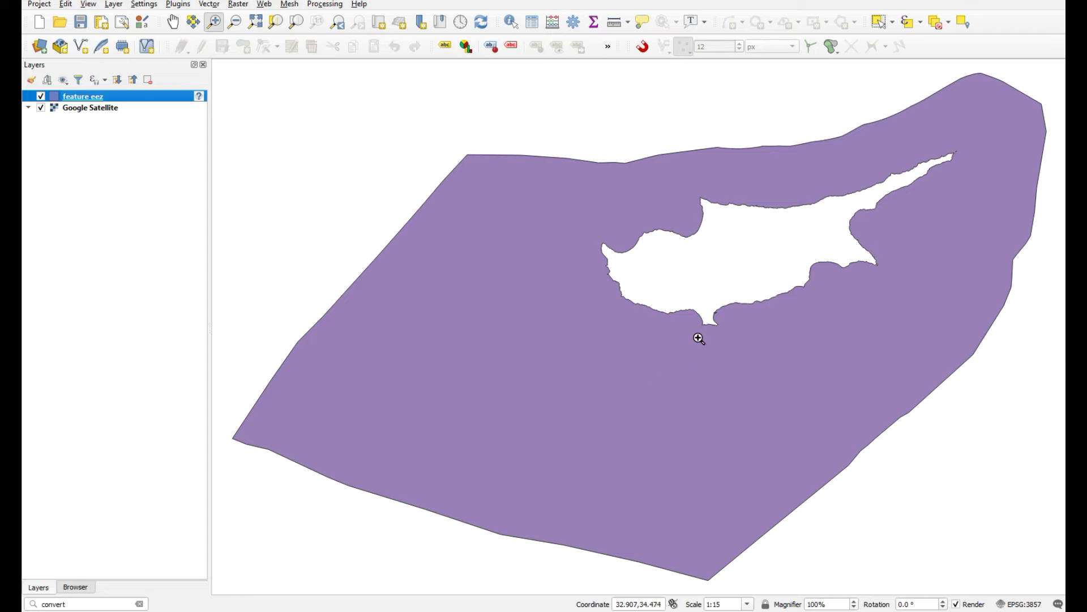
scroll(668, 323, down, 1)
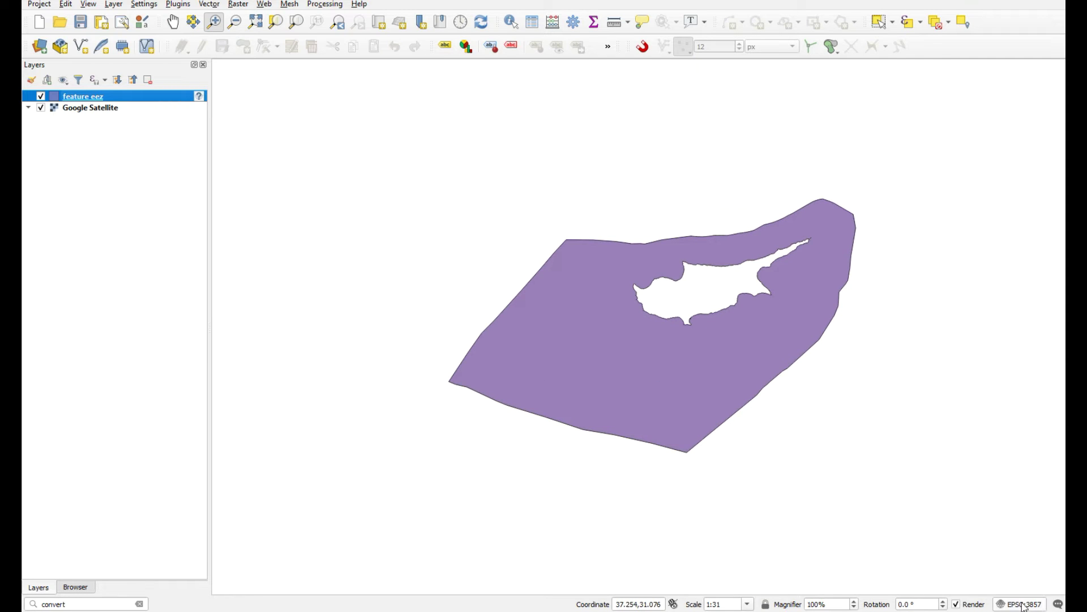
click(98, 108)
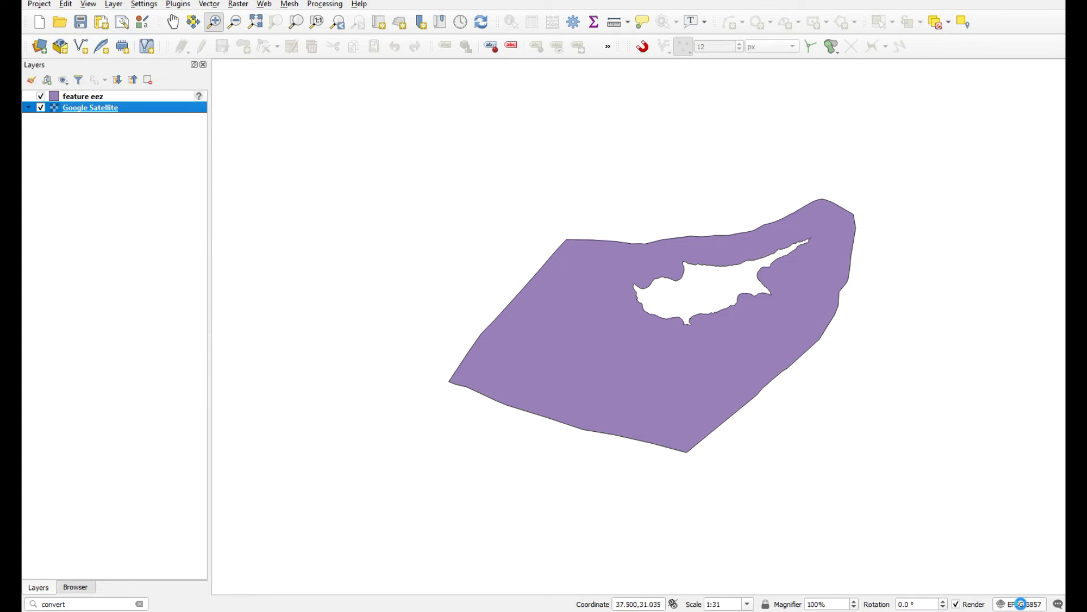
click(1020, 604)
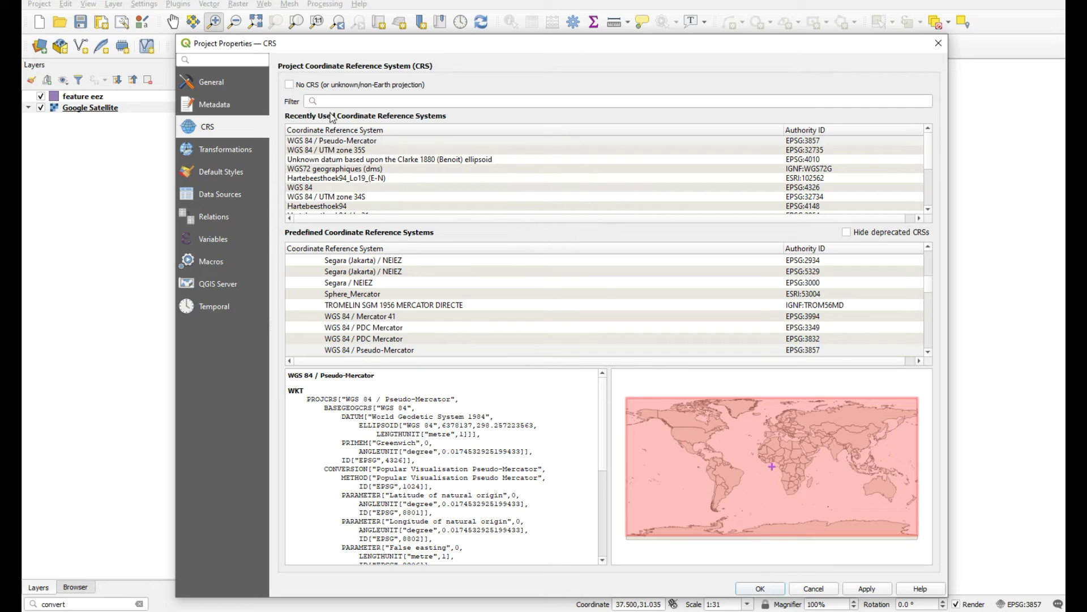
Filter for 4326, apply WGS 84 as the project CRS, and select the feature eez layer.
click(362, 105)
text(4326)
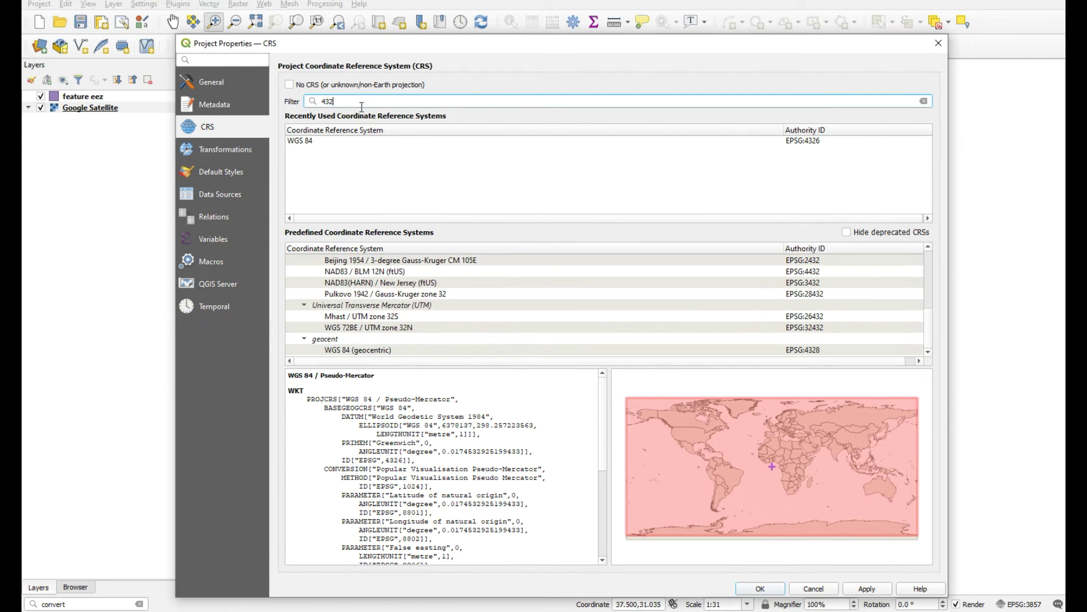
click(328, 141)
click(760, 589)
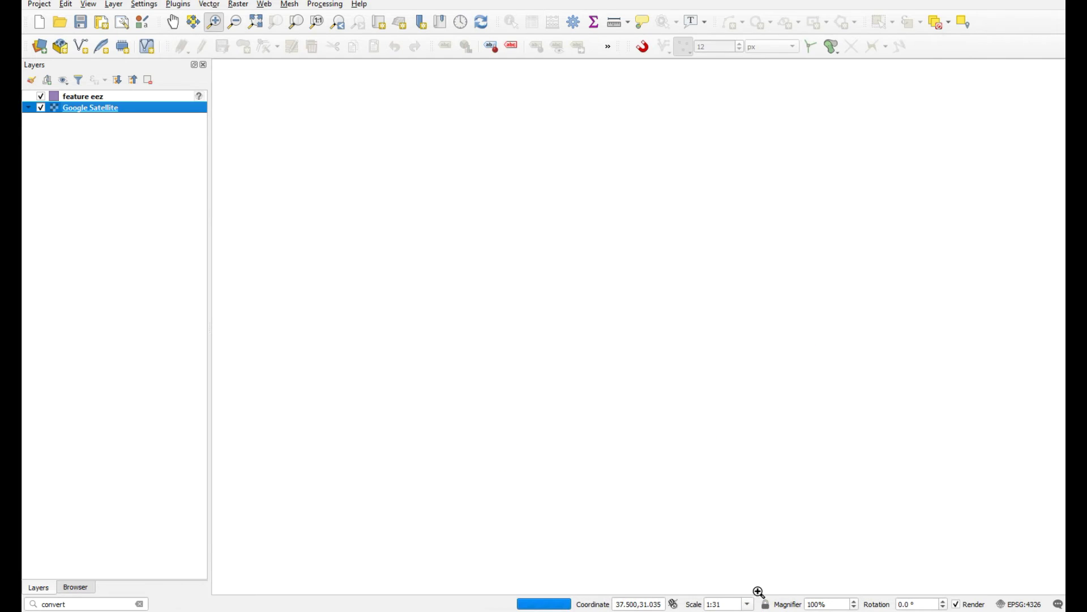
click(110, 97)
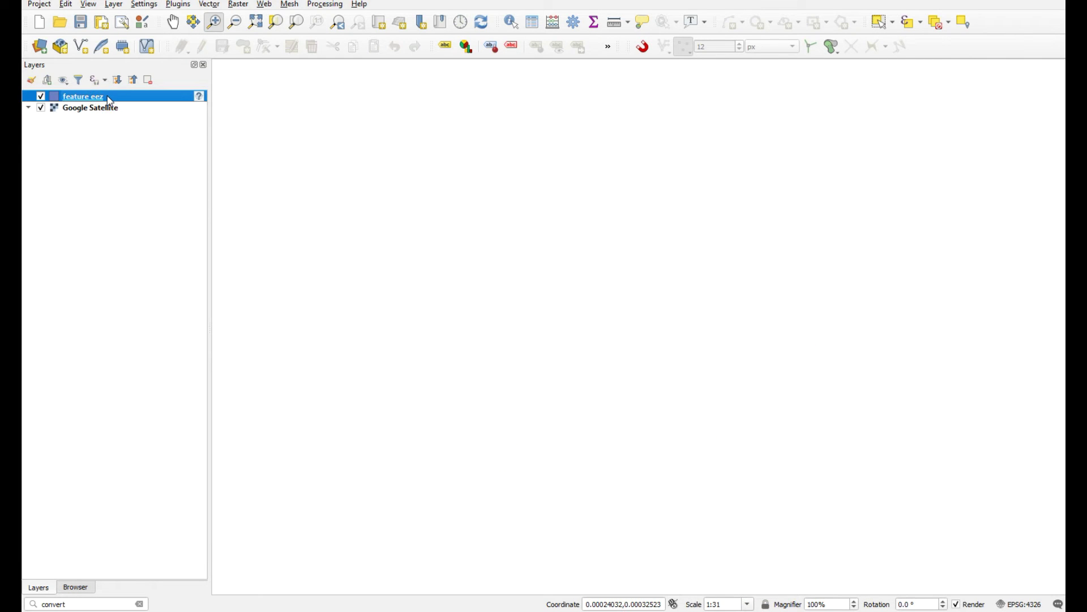
Zoom to the feature eez layer and set its layer CRS to EPSG:4326.
right_click(108, 97)
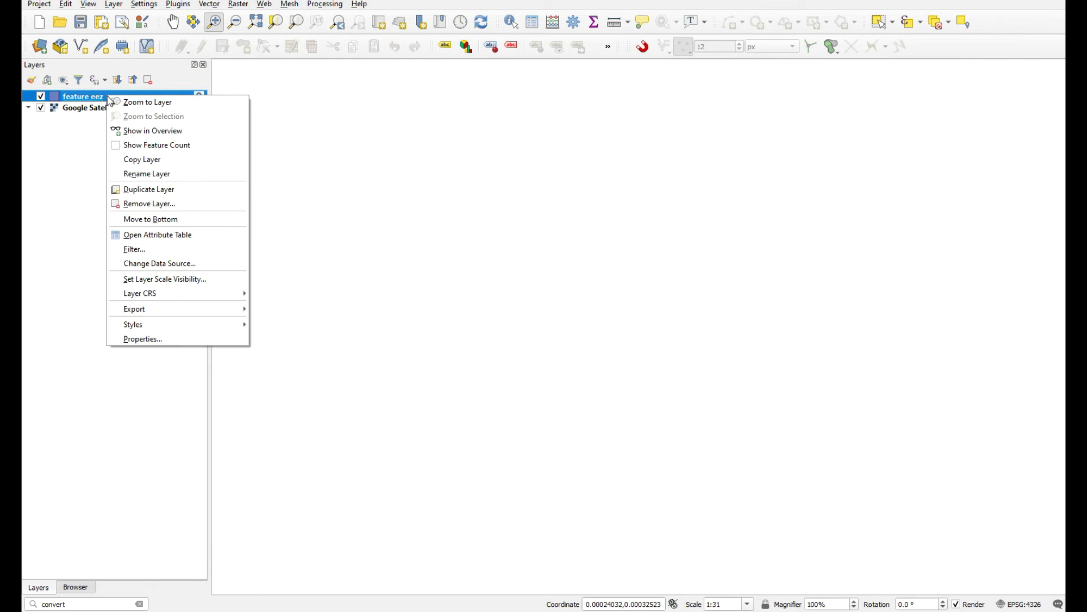
click(147, 103)
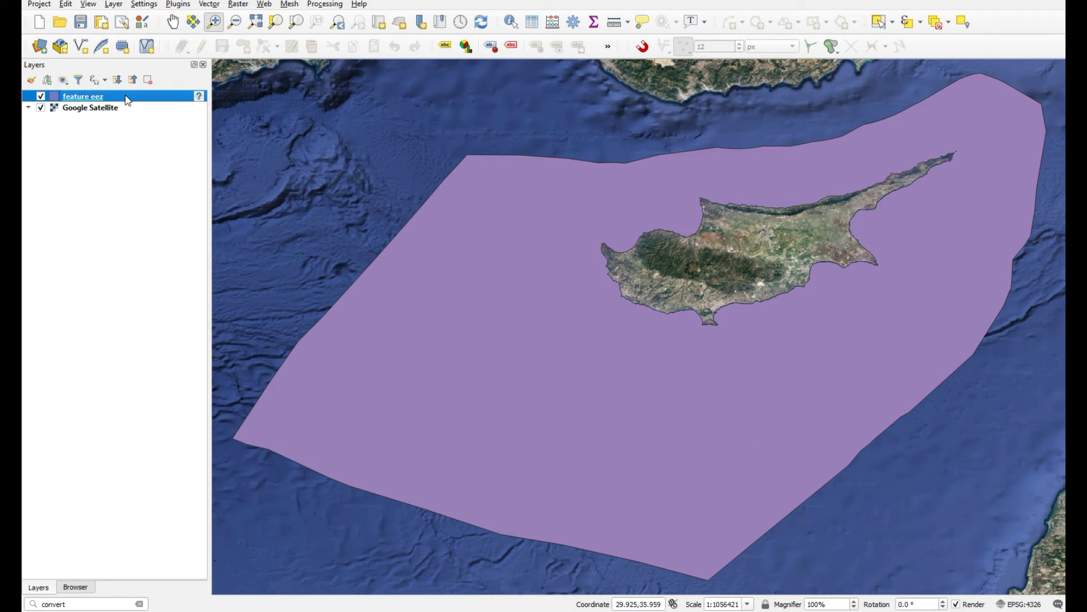
right_click(116, 95)
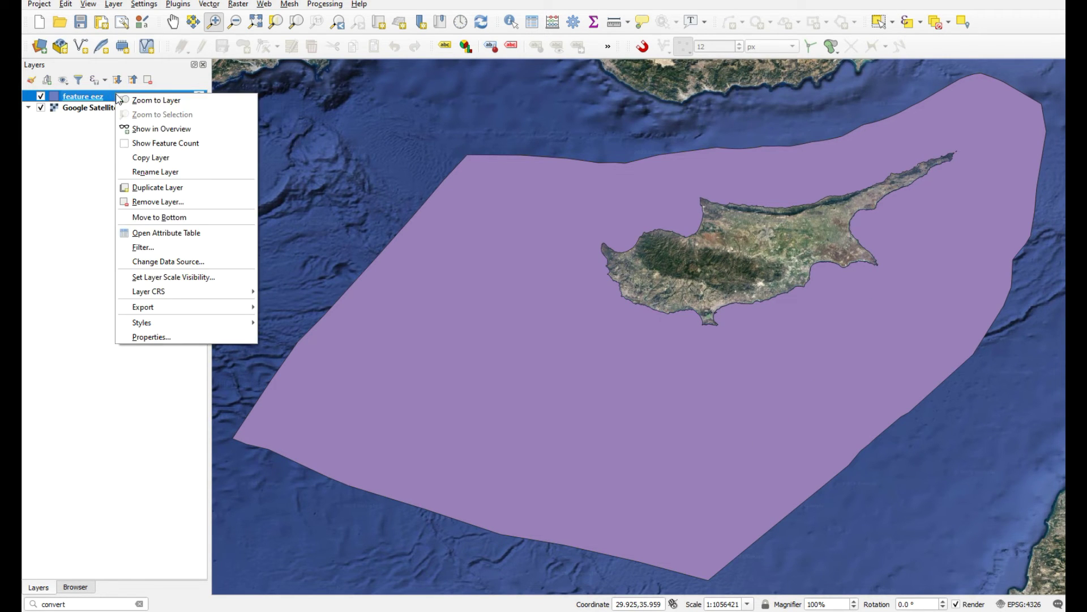
mouse_move(227, 295)
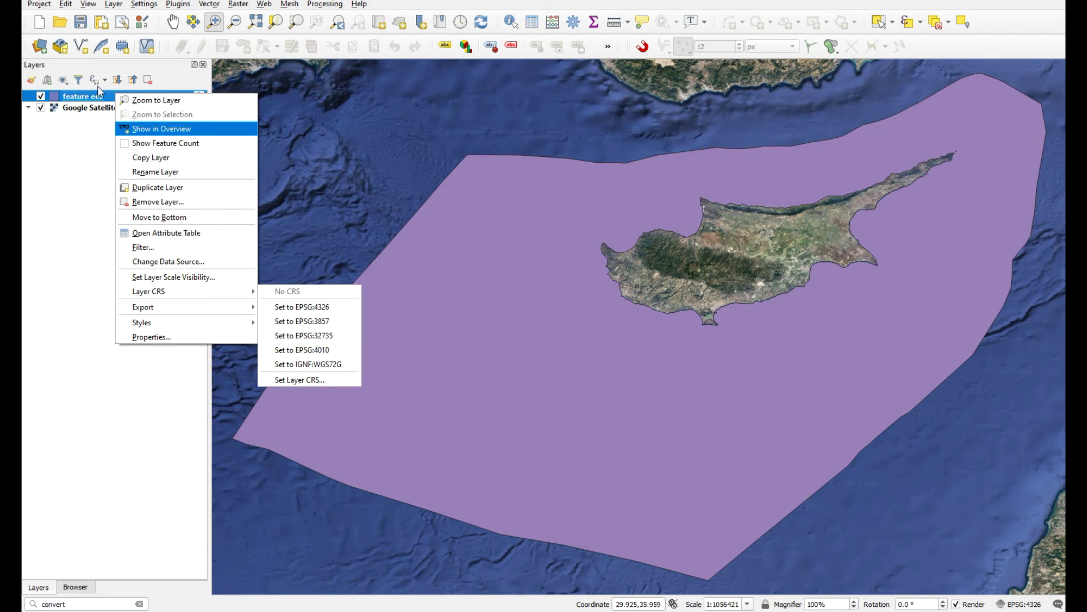
click(74, 96)
right_click(74, 96)
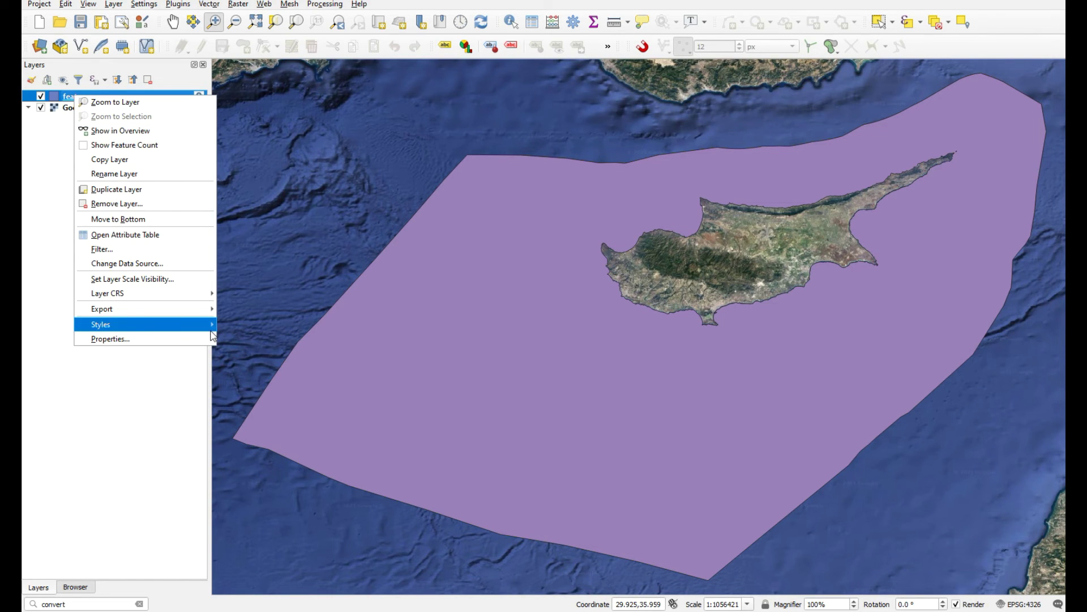
mouse_move(161, 298)
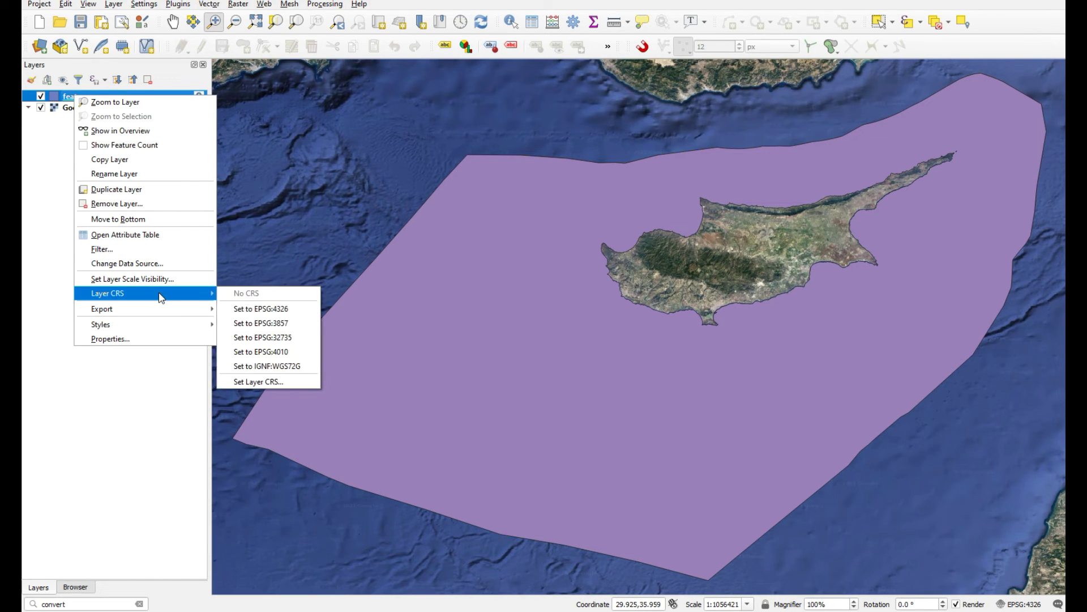
click(303, 310)
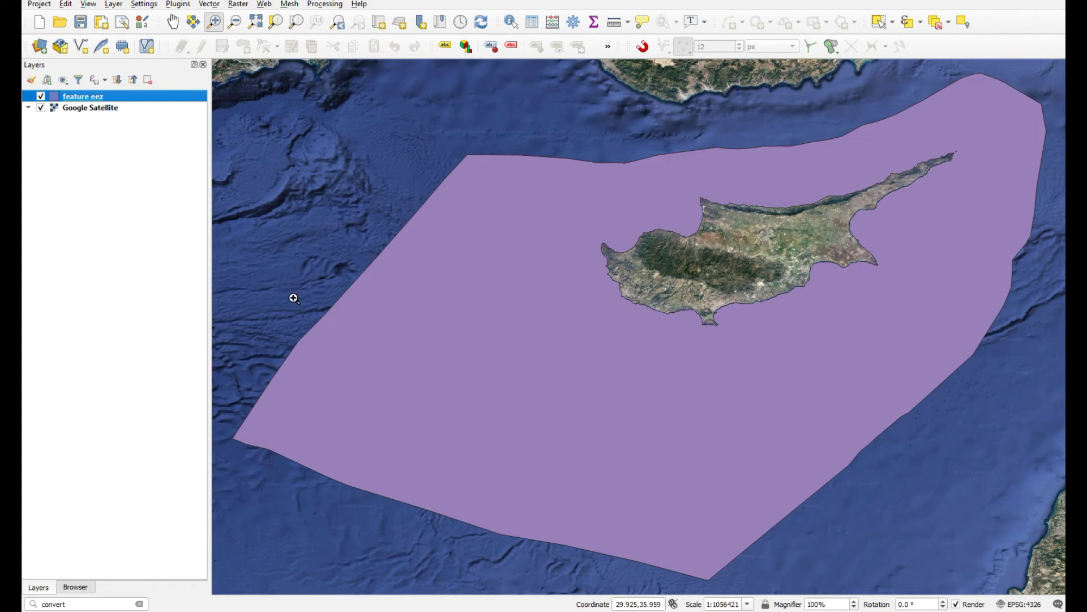
Change the project CRS to WGS 84 / UTM zone 35S.
click(1020, 604)
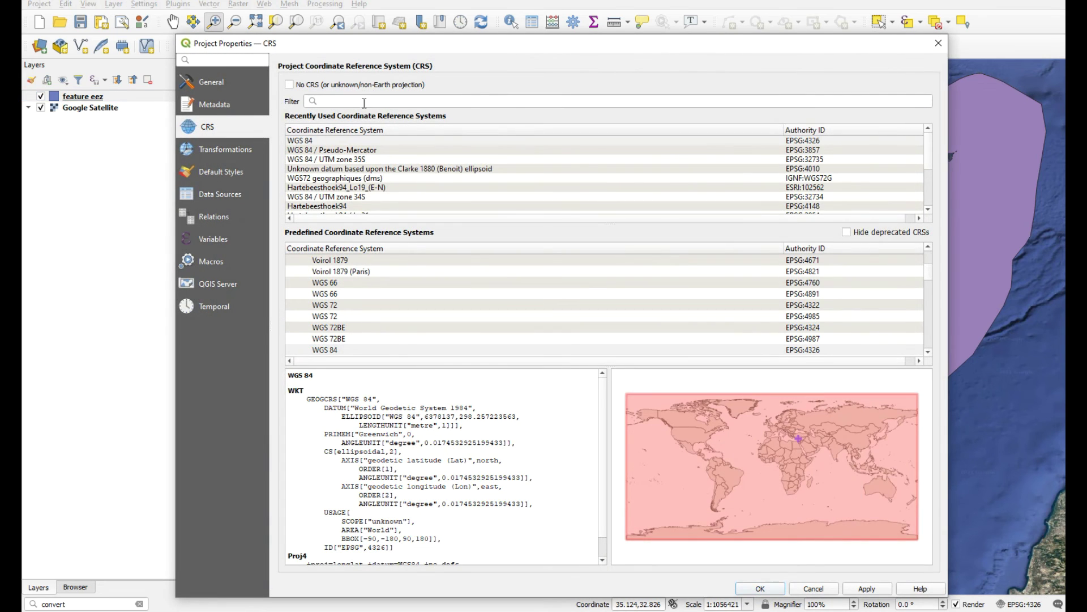
click(380, 160)
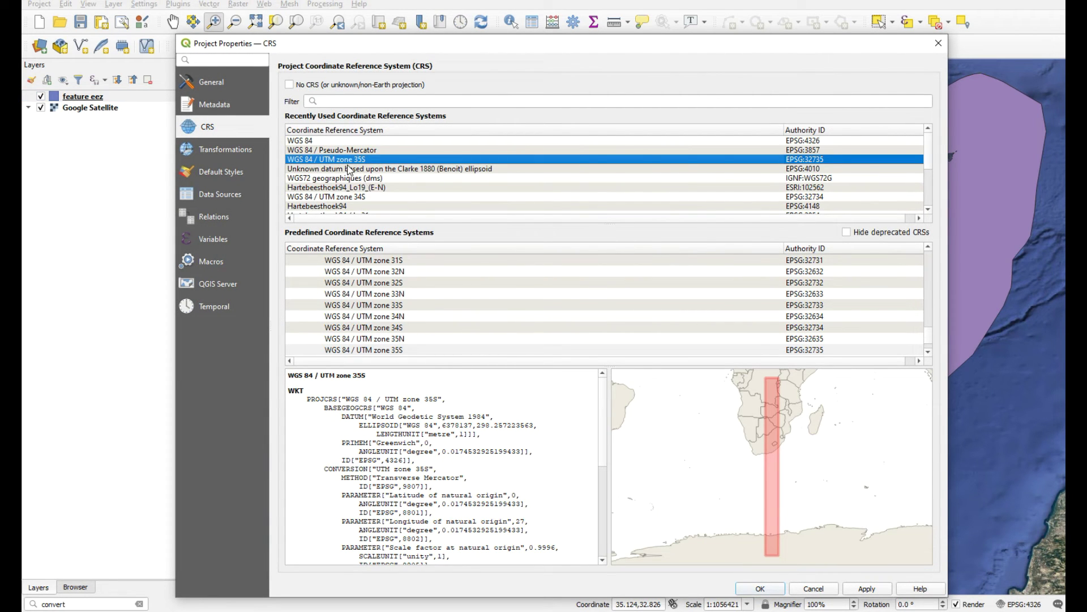
click(770, 590)
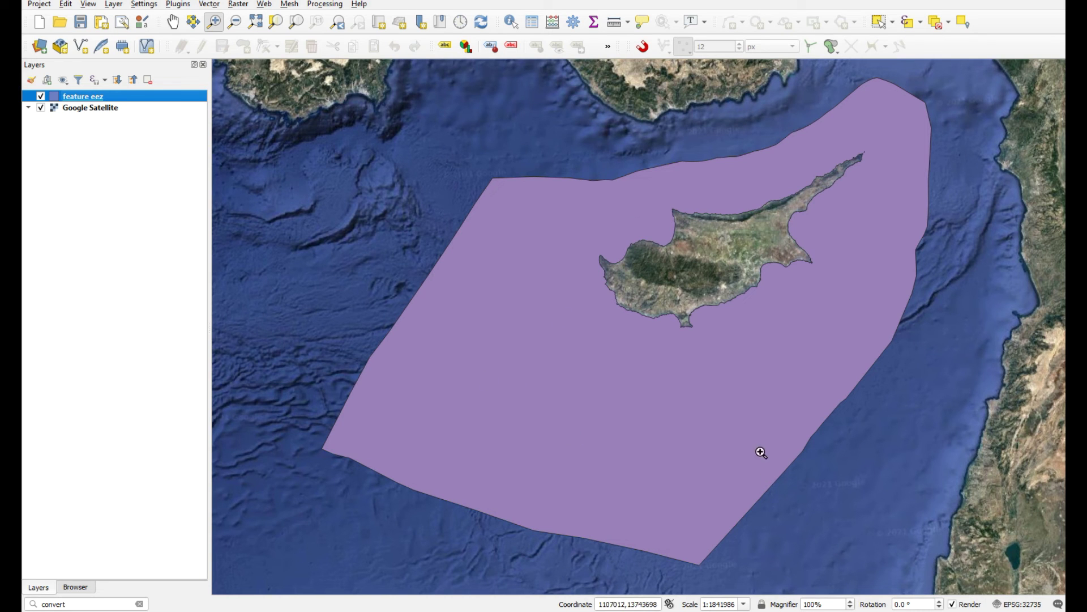
Switch the project CRS back to WGS 84 (EPSG:4326).
click(1028, 604)
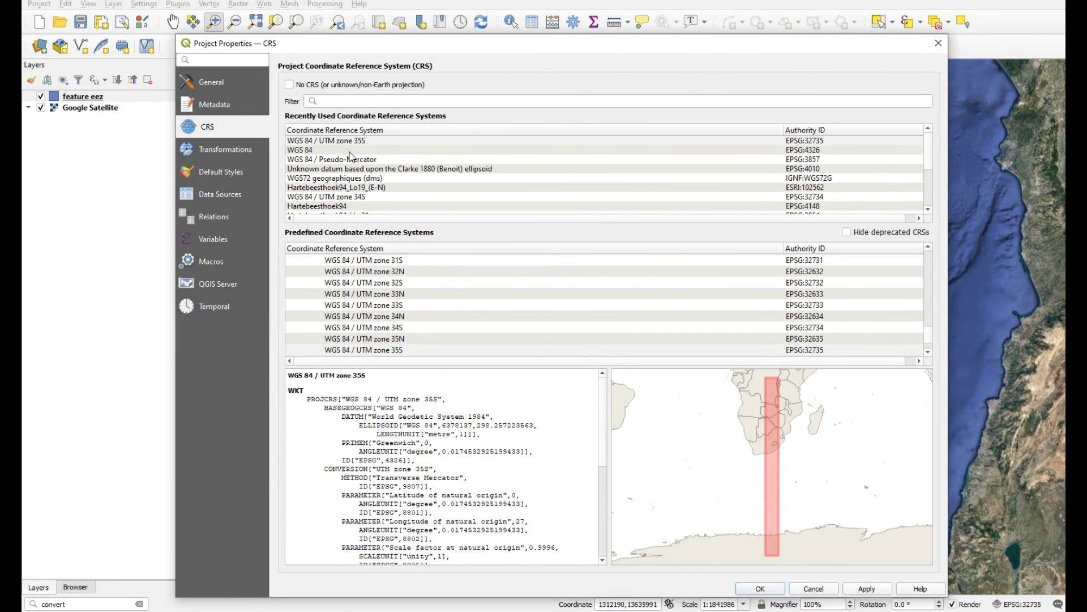
click(351, 150)
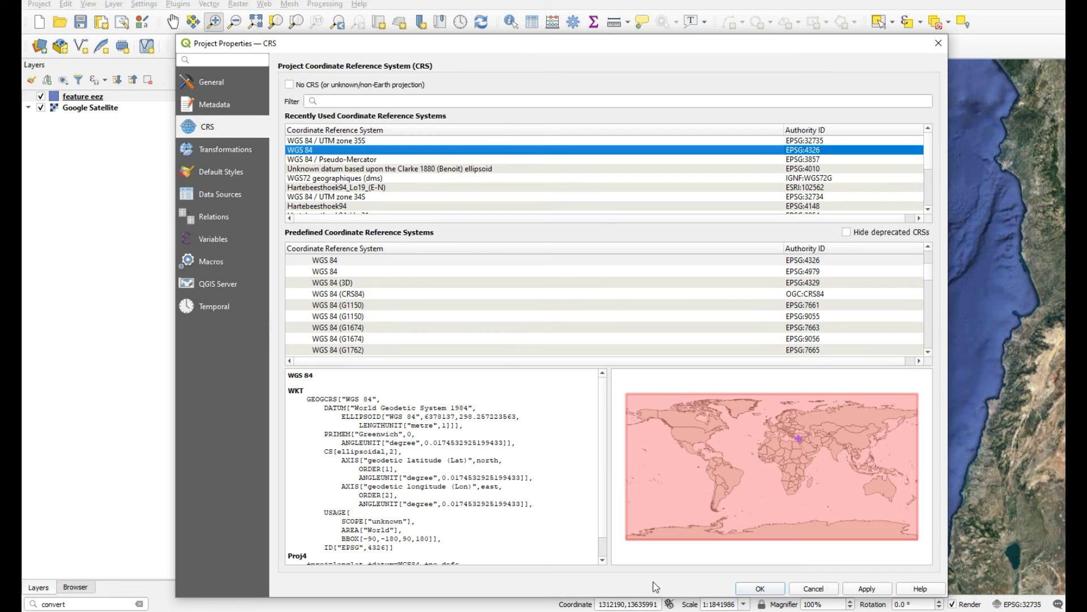
click(746, 592)
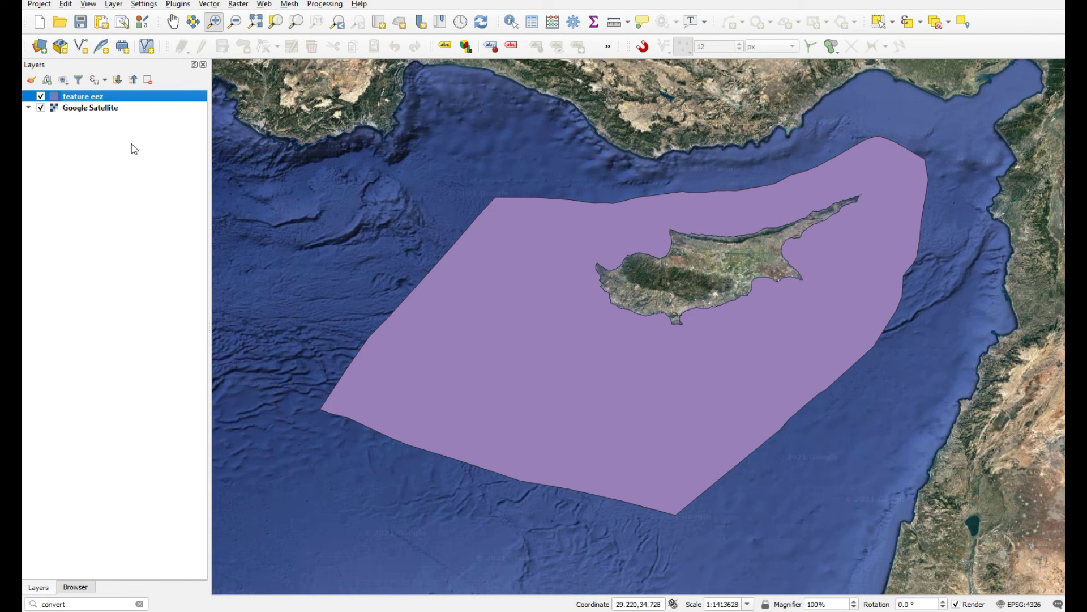
right_click(93, 97)
mouse_move(187, 309)
click(284, 310)
click(703, 101)
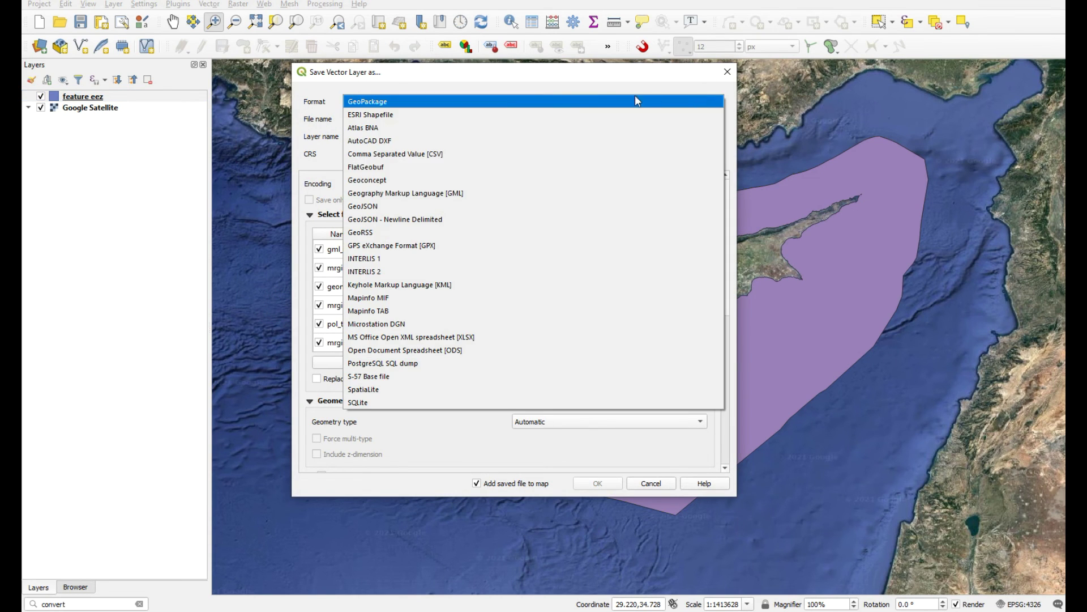
click(735, 73)
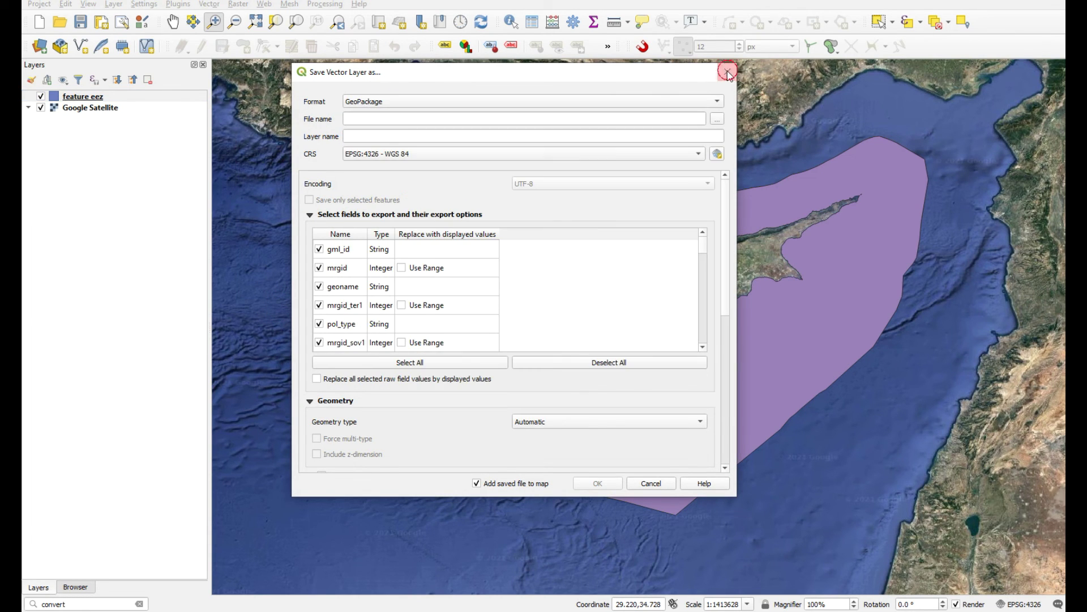
click(651, 483)
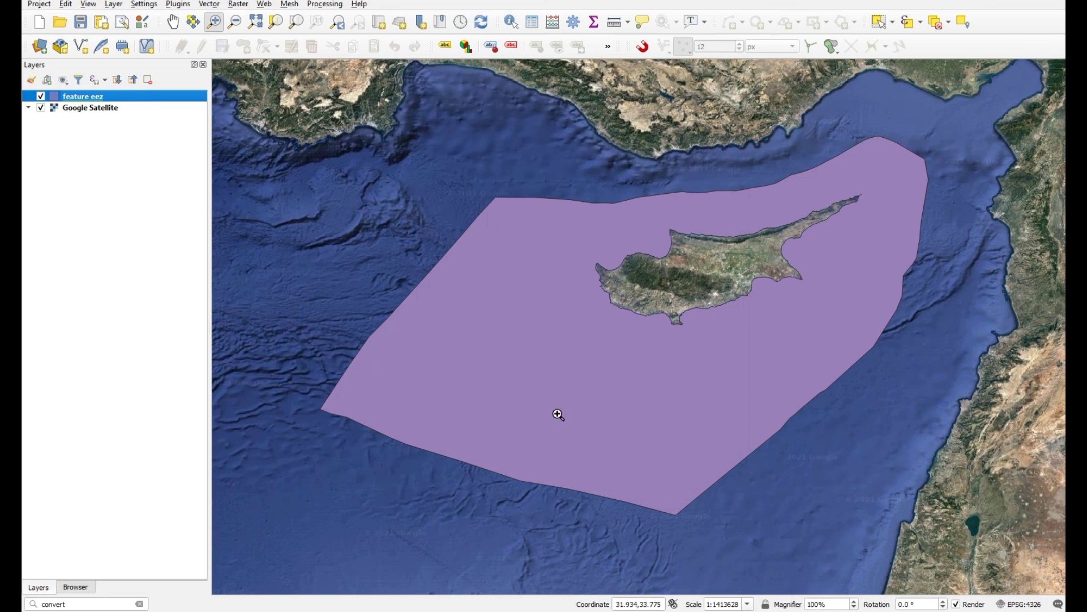
right_click(96, 97)
click(157, 238)
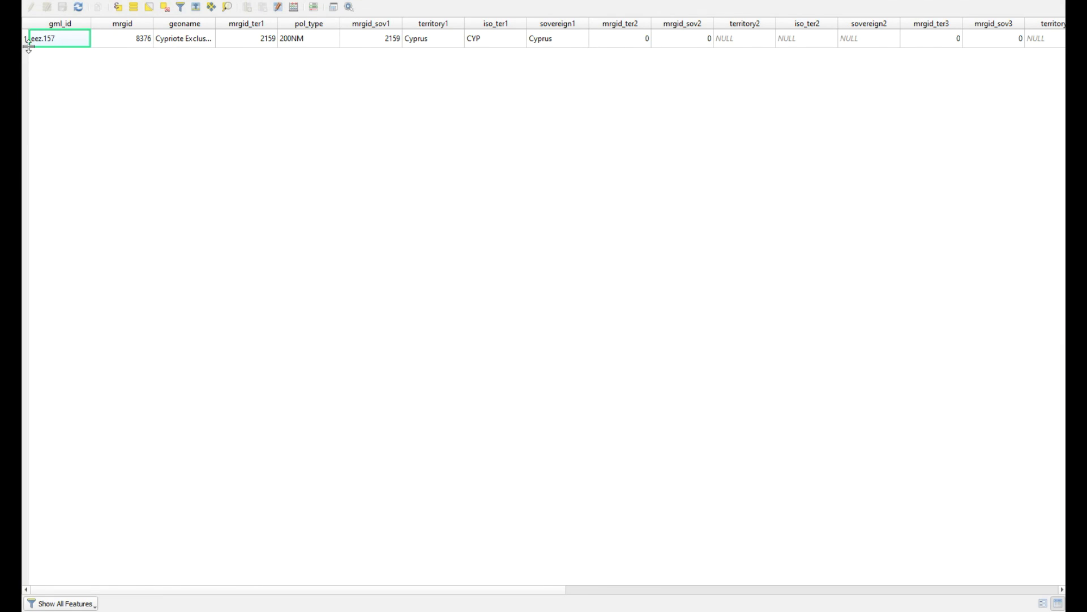
click(1050, 3)
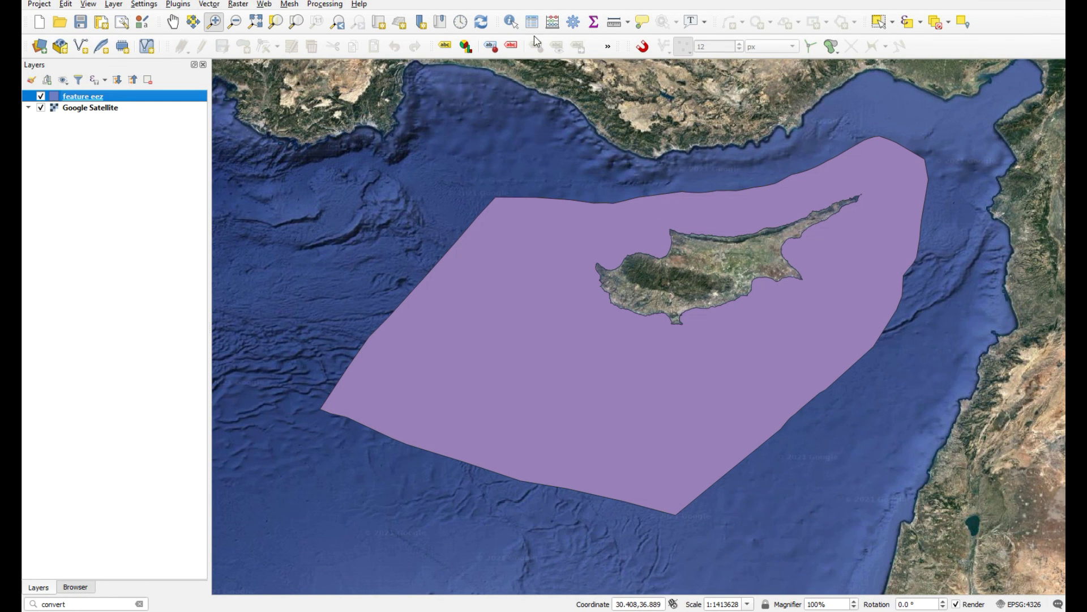
Identify the EEZ polygon south of Cyprus, showing area_km2 98450, then close the results.
click(512, 23)
click(597, 314)
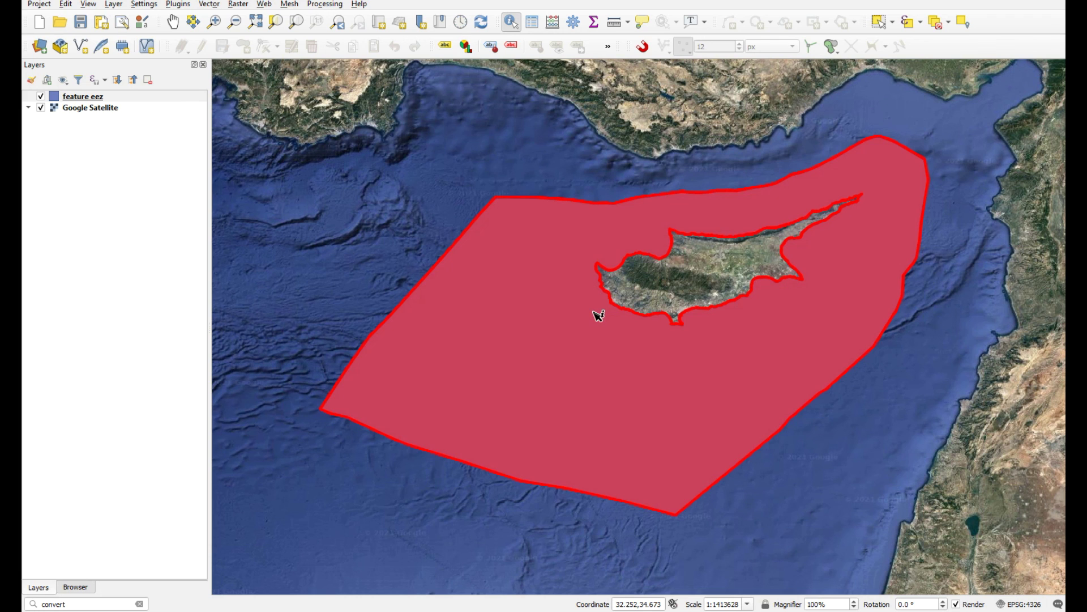
drag(726, 92, 420, 94)
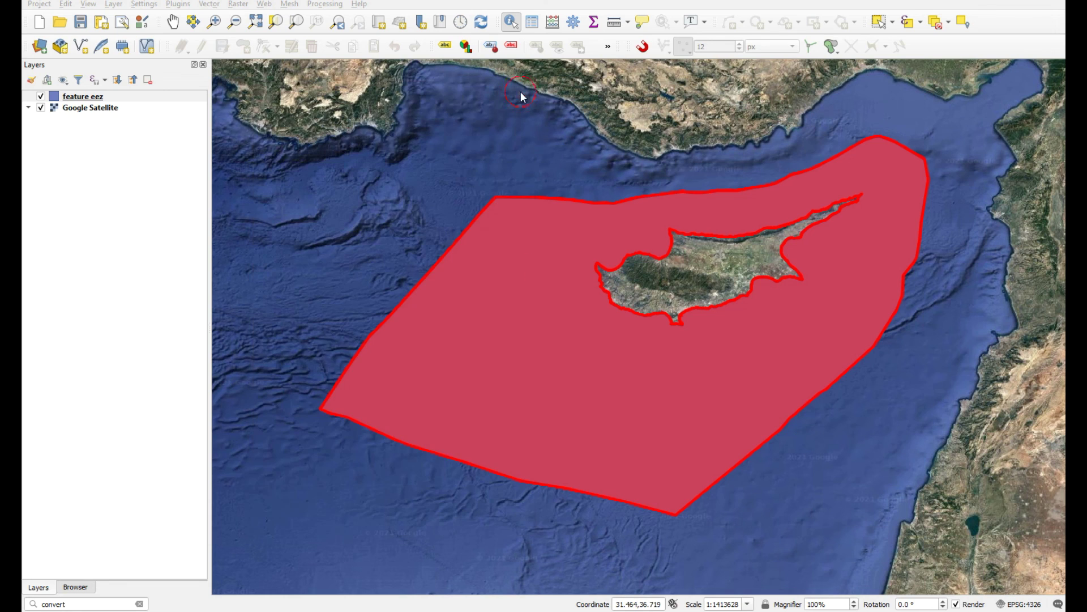
click(521, 91)
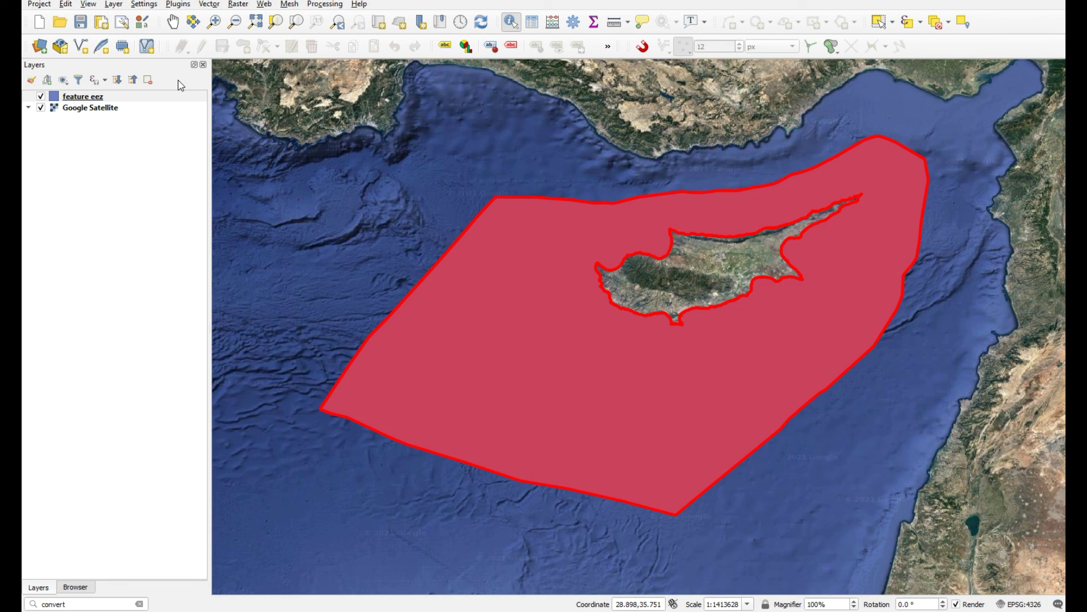